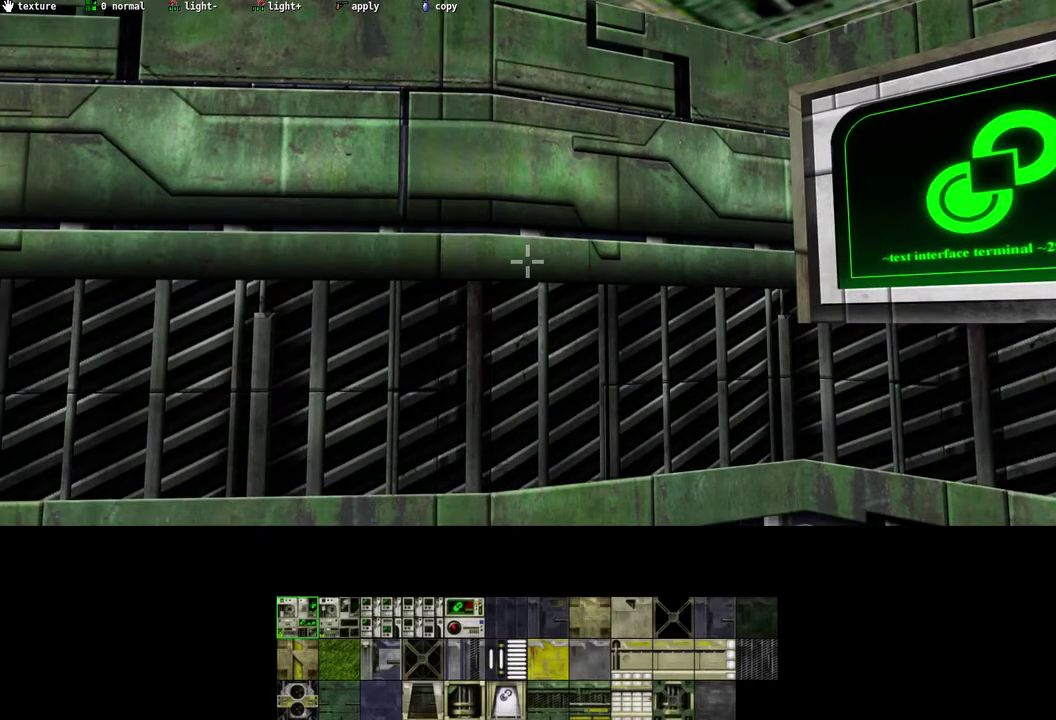
# Walk through the level, past the green-barred chamber, to the untextured black wall between the beige panels.
pyautogui.press('Left')
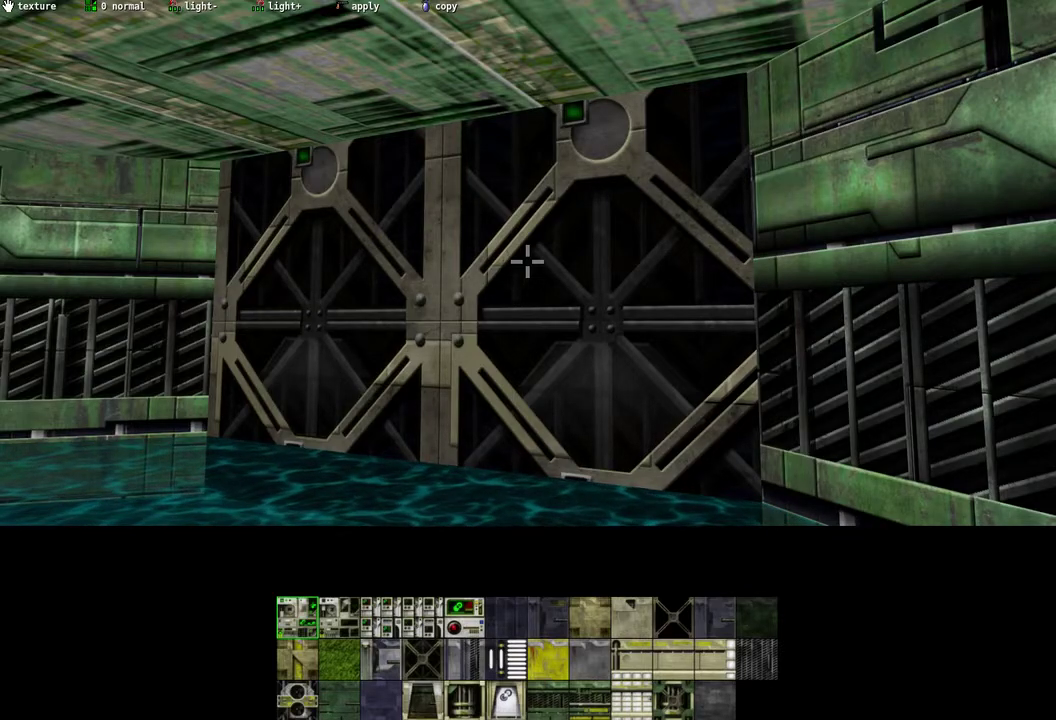
pyautogui.press('w')
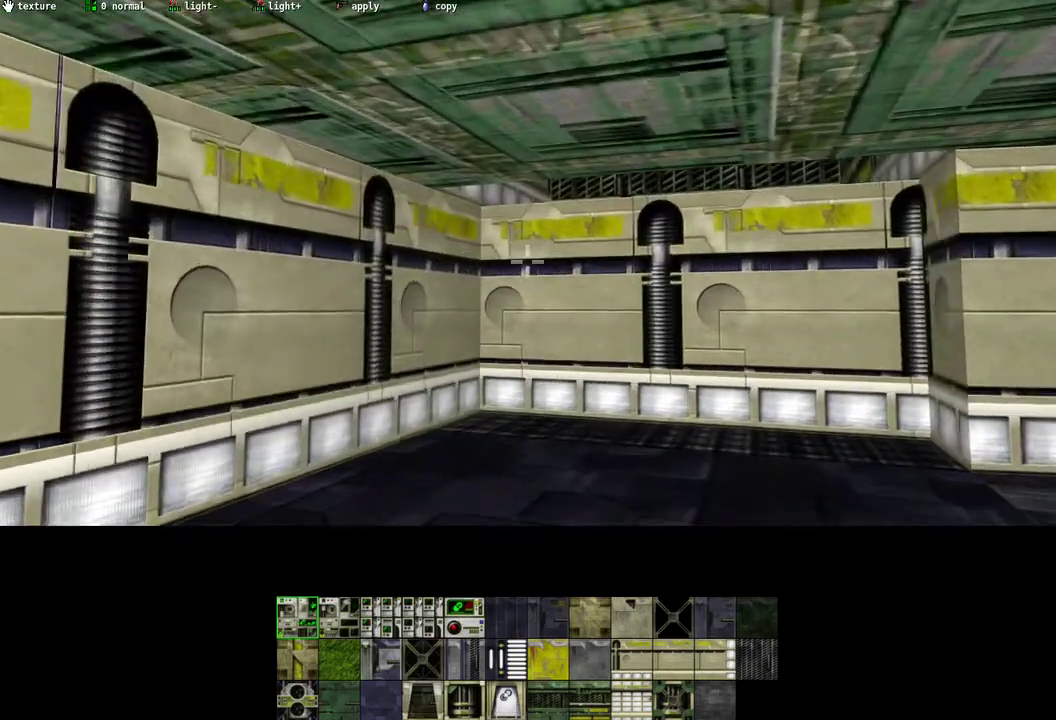
pyautogui.press('w')
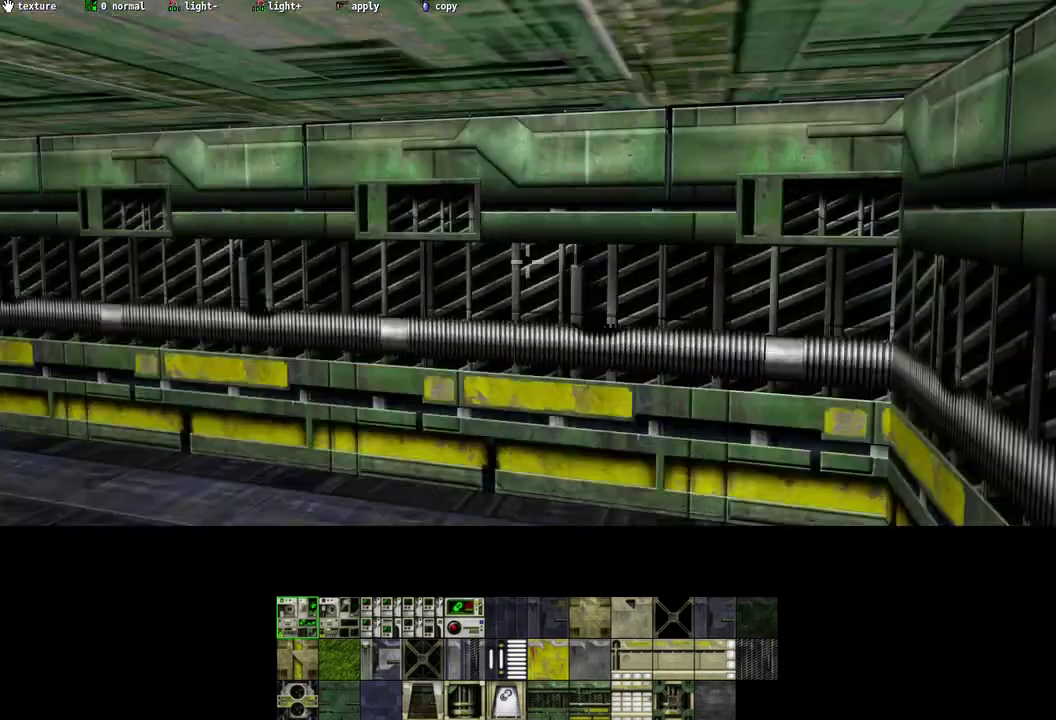
pyautogui.press('w')
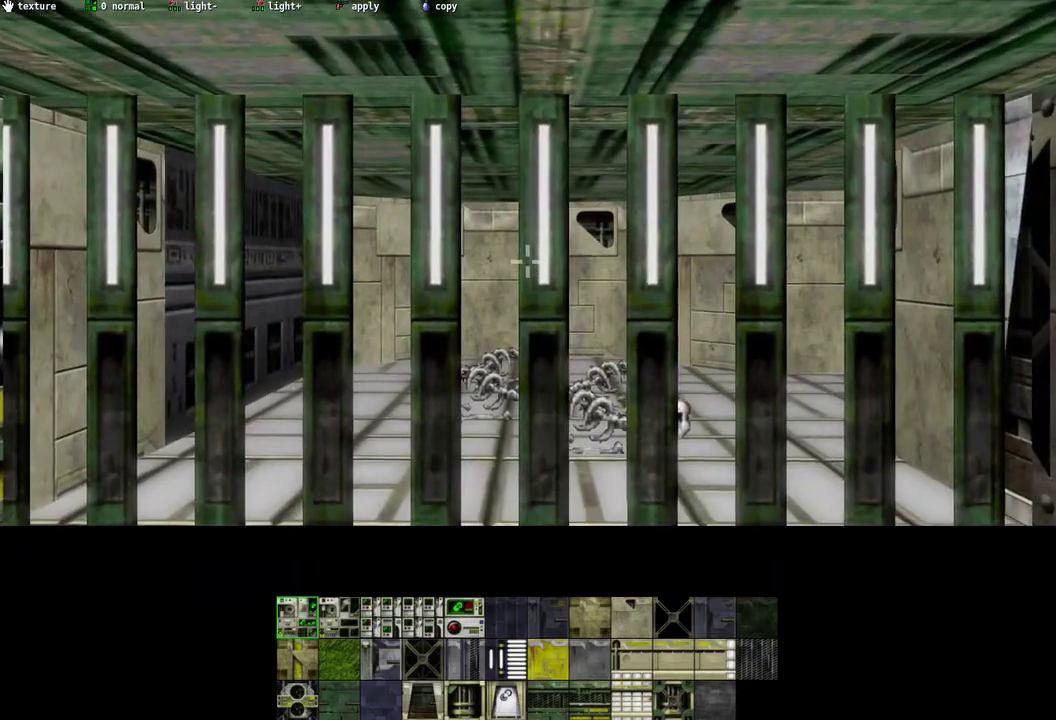
pyautogui.press('w')
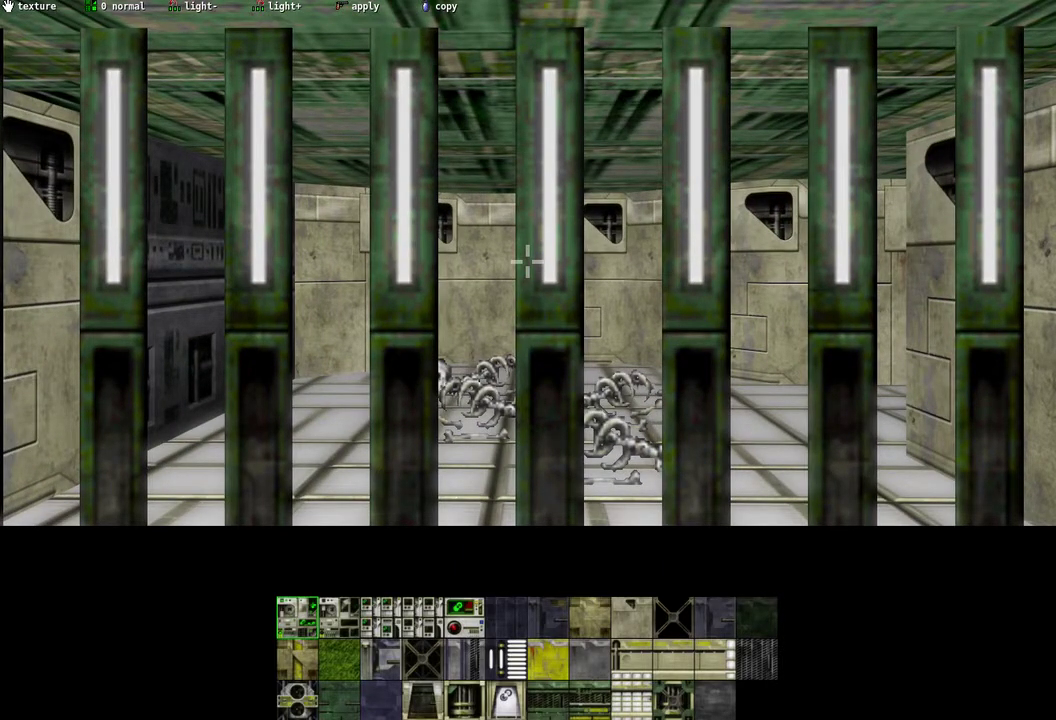
pyautogui.press('w')
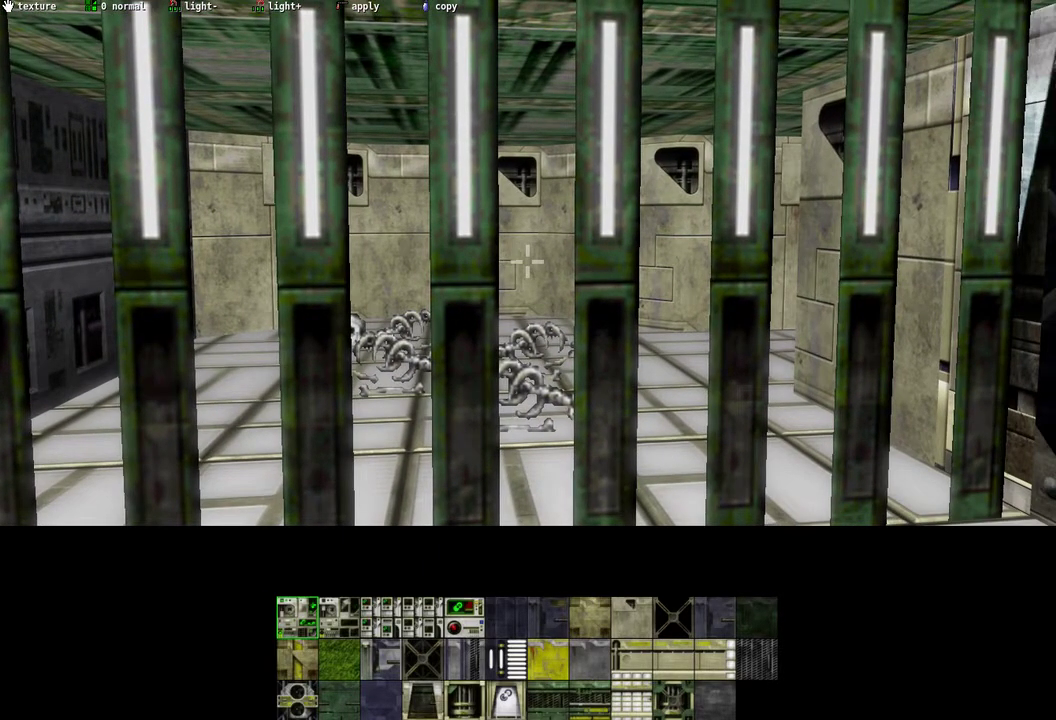
pyautogui.press('d')
pyautogui.press('d')
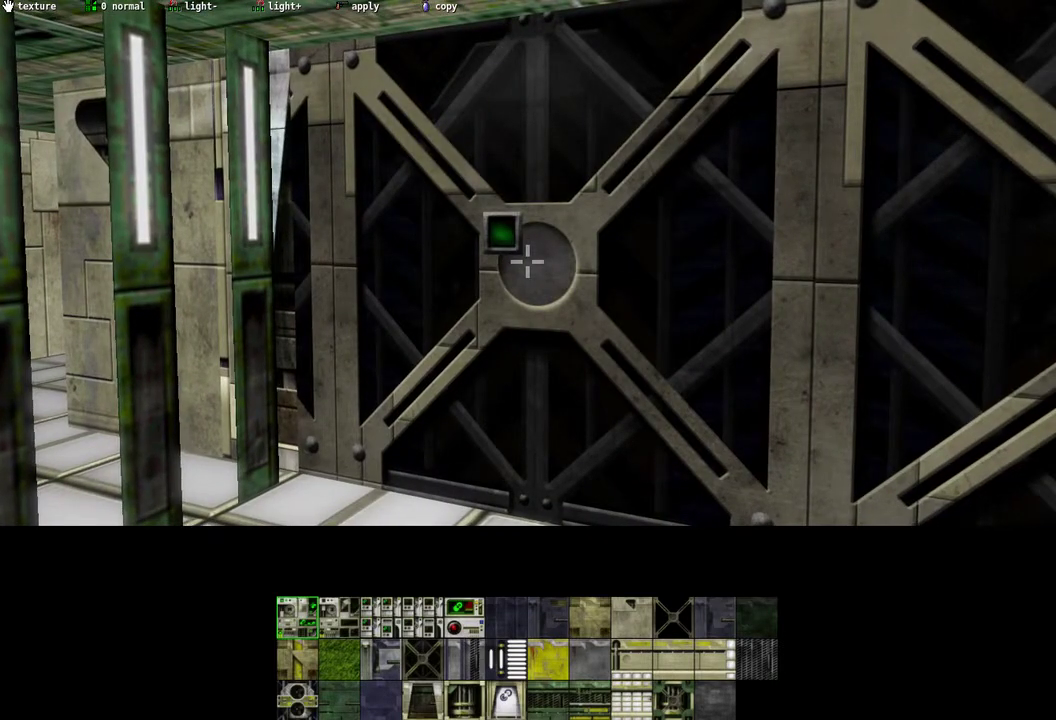
pyautogui.press('a')
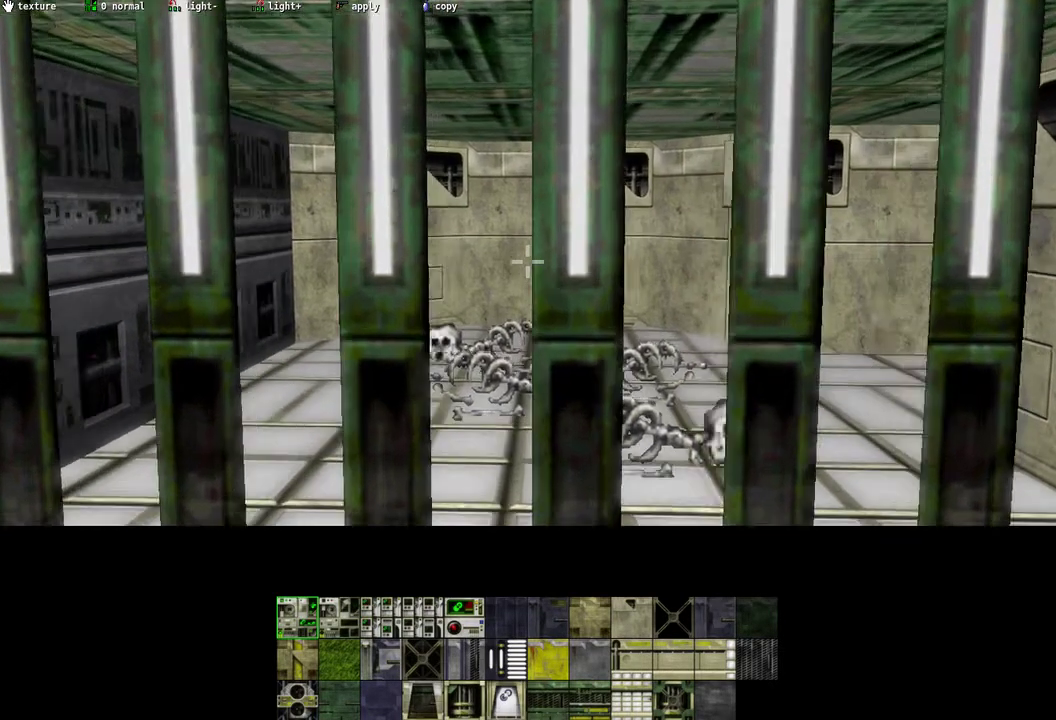
pyautogui.press('w')
pyautogui.press('s')
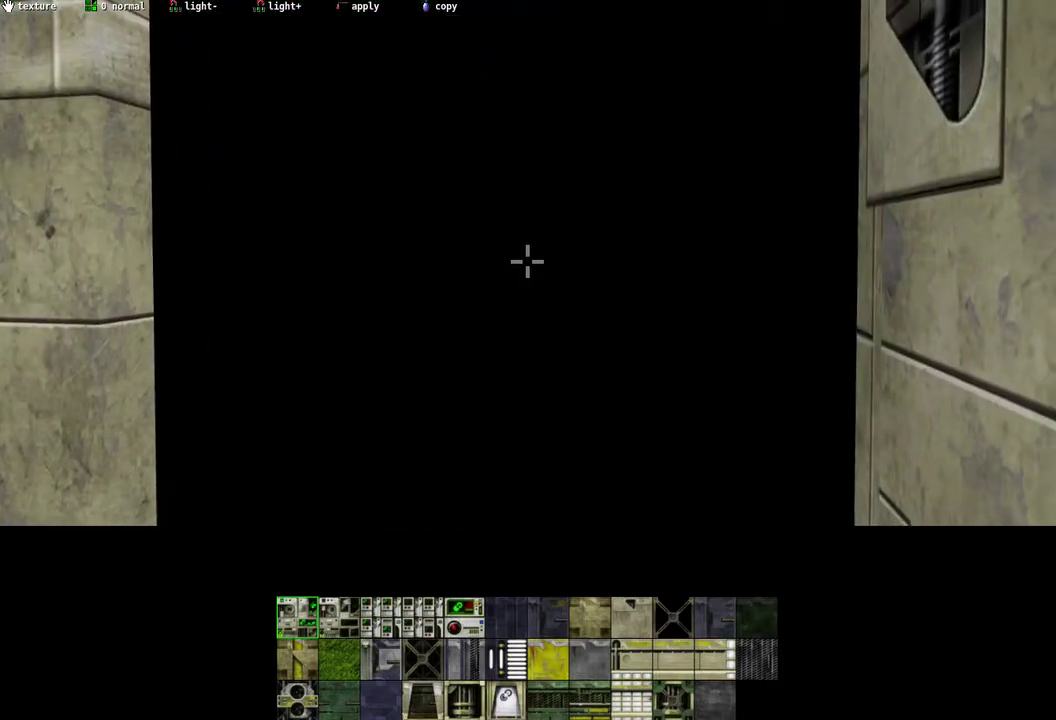
pyautogui.press('w')
pyautogui.press('s')
# Check the light, texture, alignment and solid options on the map overlay, and return to the normal view.
pyautogui.press('Tab')
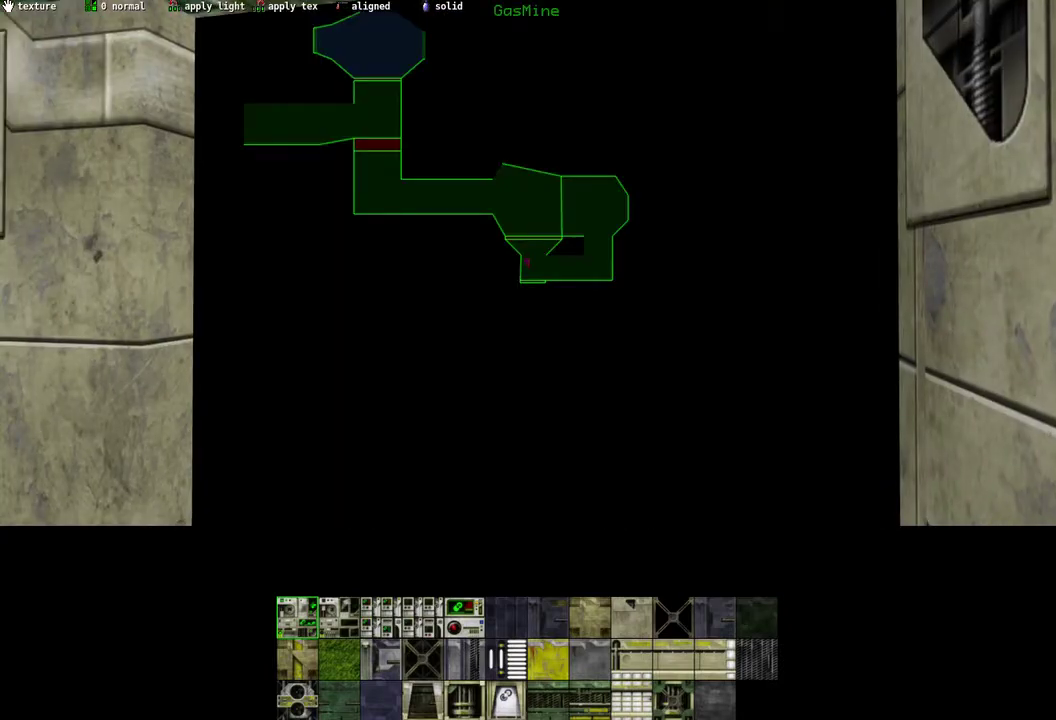
pyautogui.press('d')
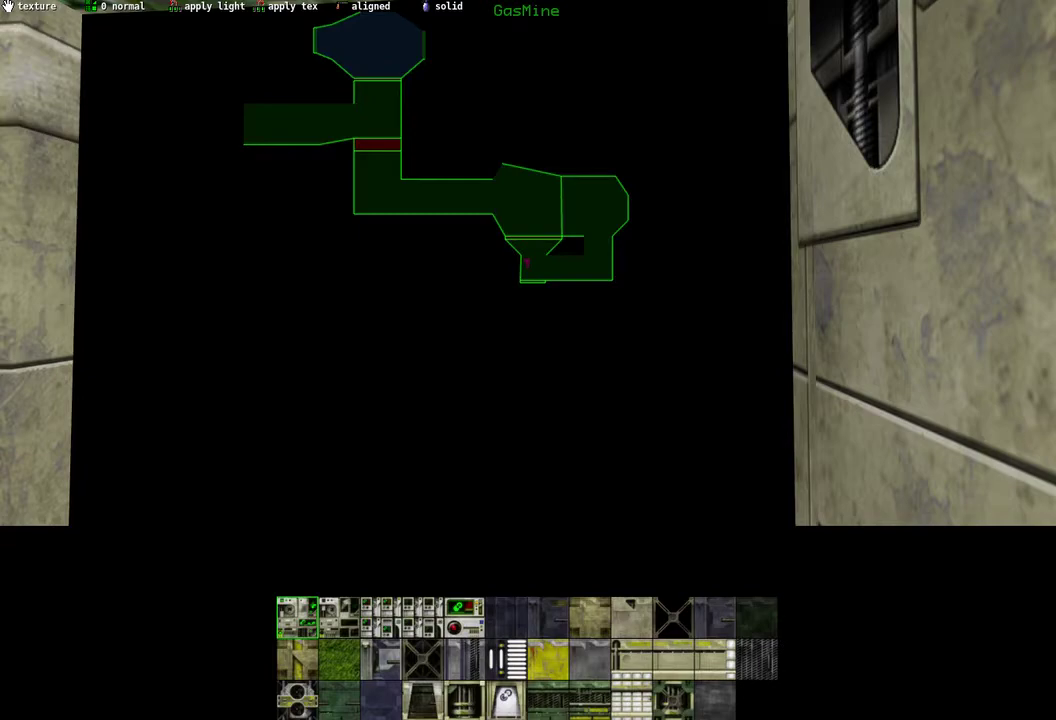
pyautogui.press('m')
pyautogui.press('w')
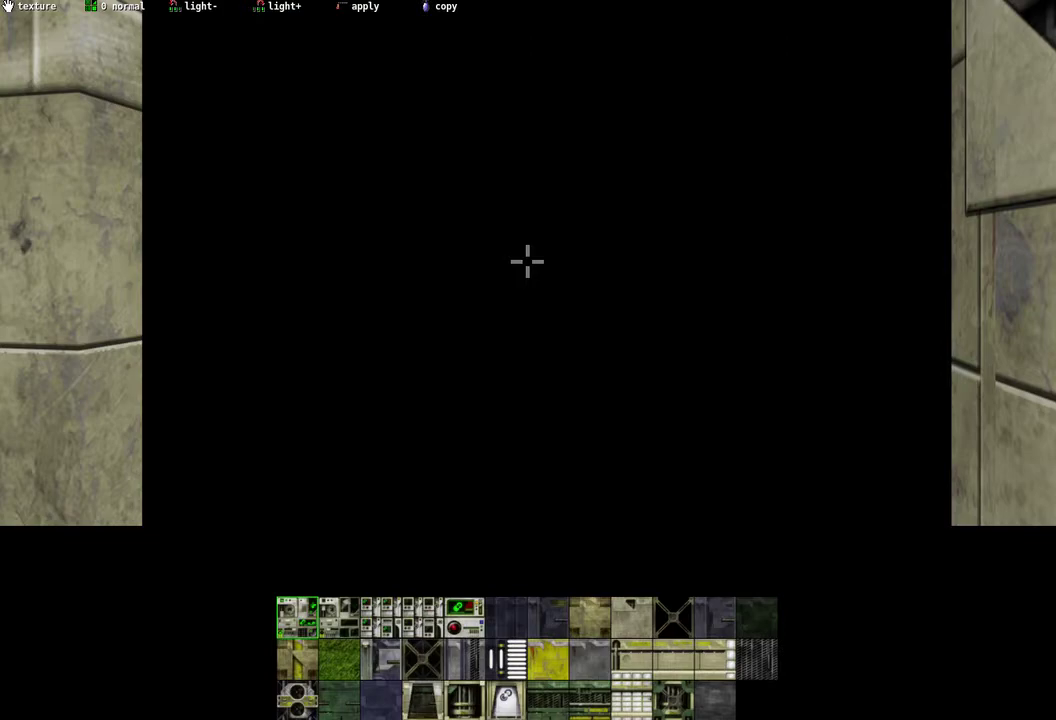
# Switch the texture palette to the collection that contains the glowing green octagon texture.
pyautogui.press('`')
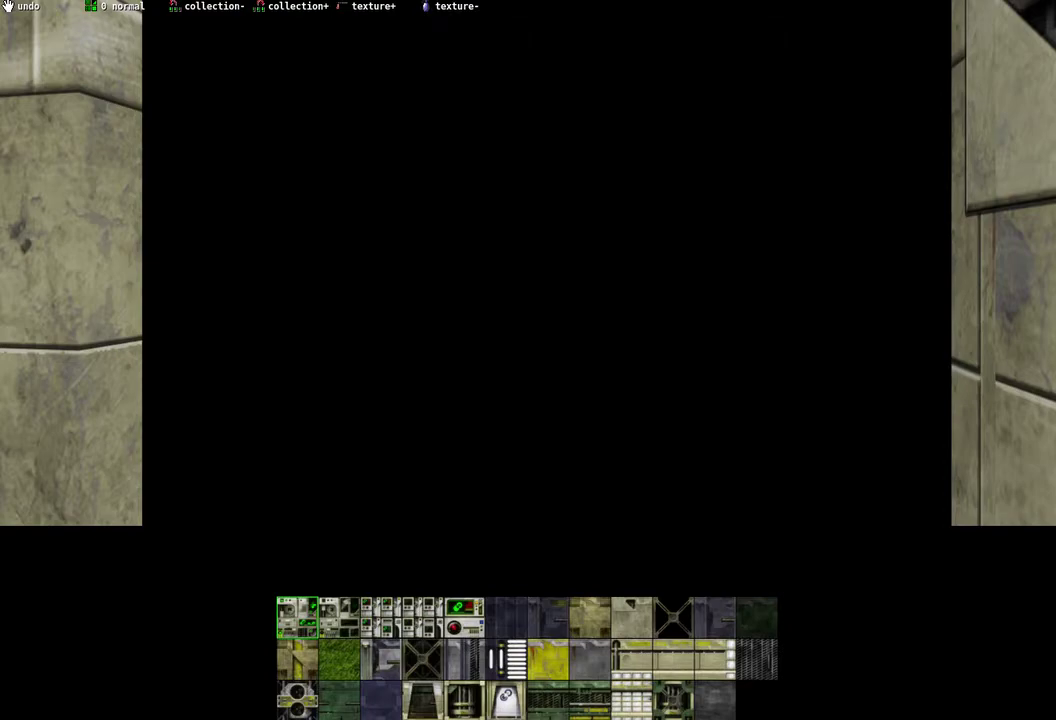
pyautogui.press('r')
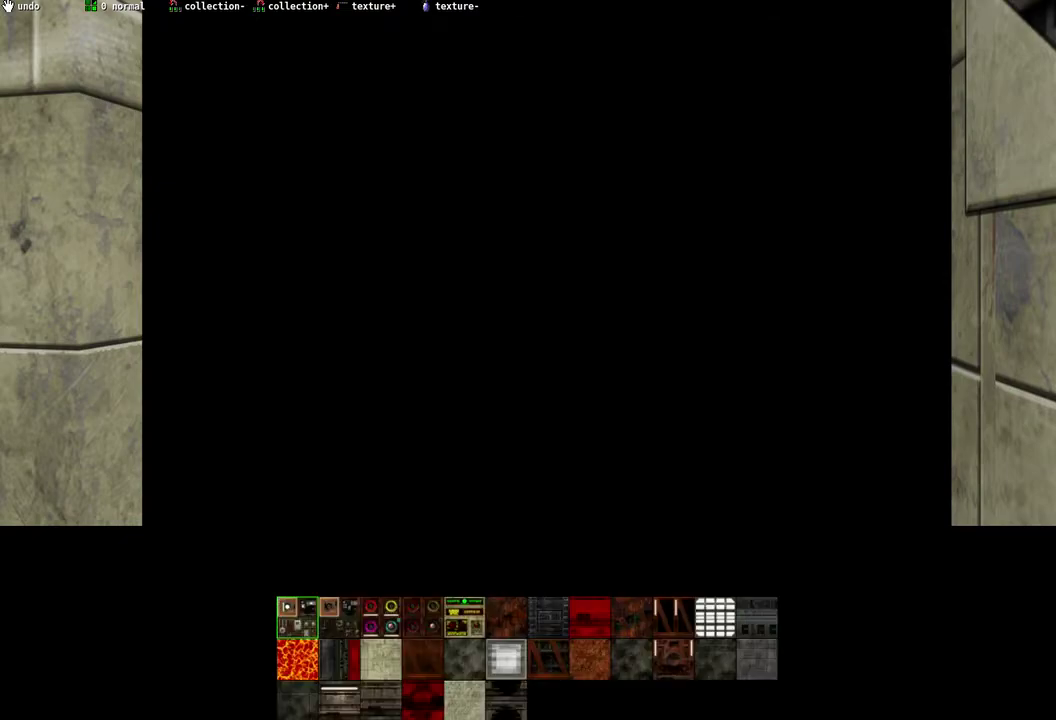
pyautogui.press('Right')
pyautogui.press('Right')
pyautogui.press('Right')
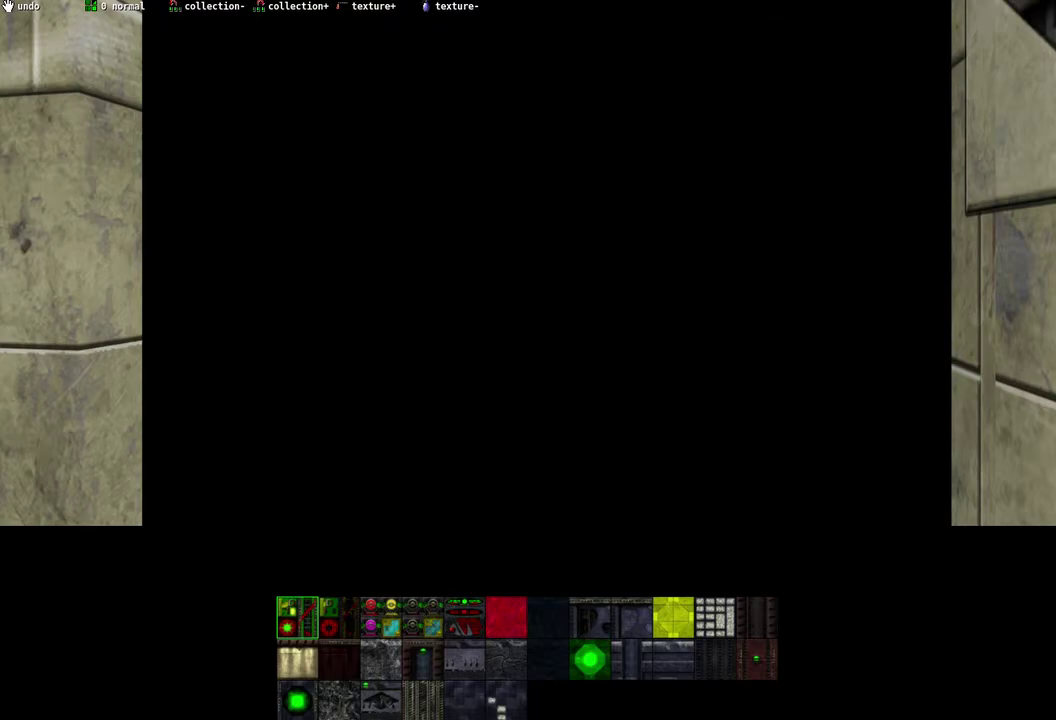
# Select the glowing green octagon texture and apply it to the black wall between the beige panels.
pyautogui.press('Right')
pyautogui.press('Right')
pyautogui.press('Right')
pyautogui.press('Right')
pyautogui.press('Right')
pyautogui.press('Right')
pyautogui.press('Right')
pyautogui.press('Right')
pyautogui.press('Right')
pyautogui.press('Right')
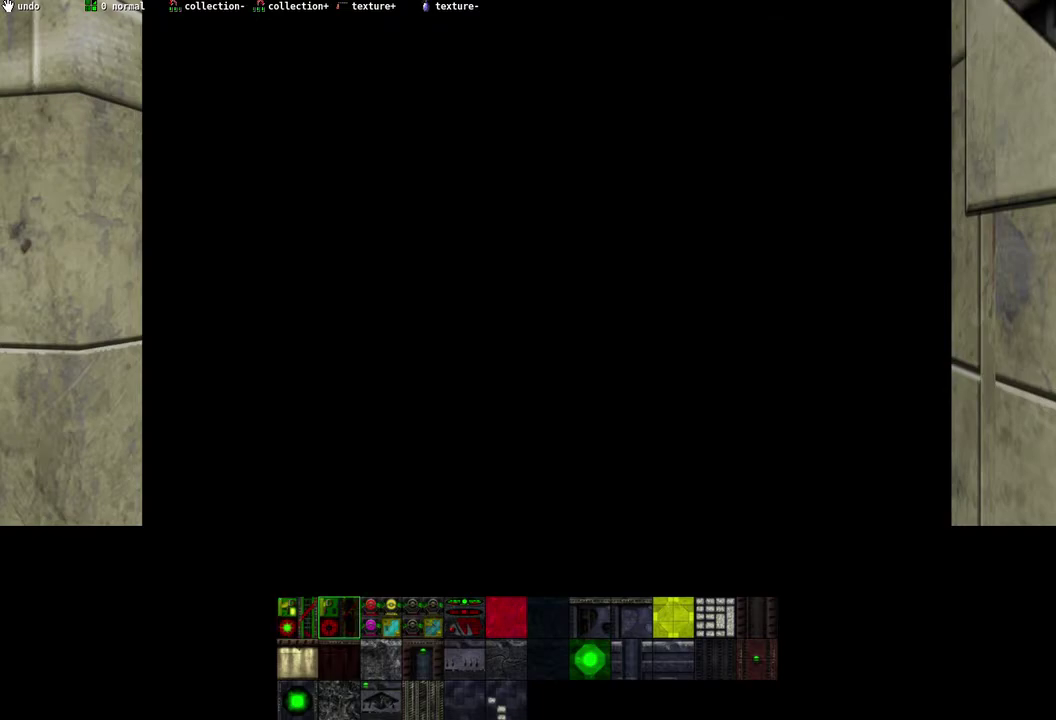
pyautogui.press('Down')
pyautogui.press('Down')
pyautogui.press('Down')
pyautogui.press('Down')
pyautogui.press('Down')
pyautogui.press('Down')
pyautogui.press('Down')
pyautogui.press('Down')
pyautogui.press('Down')
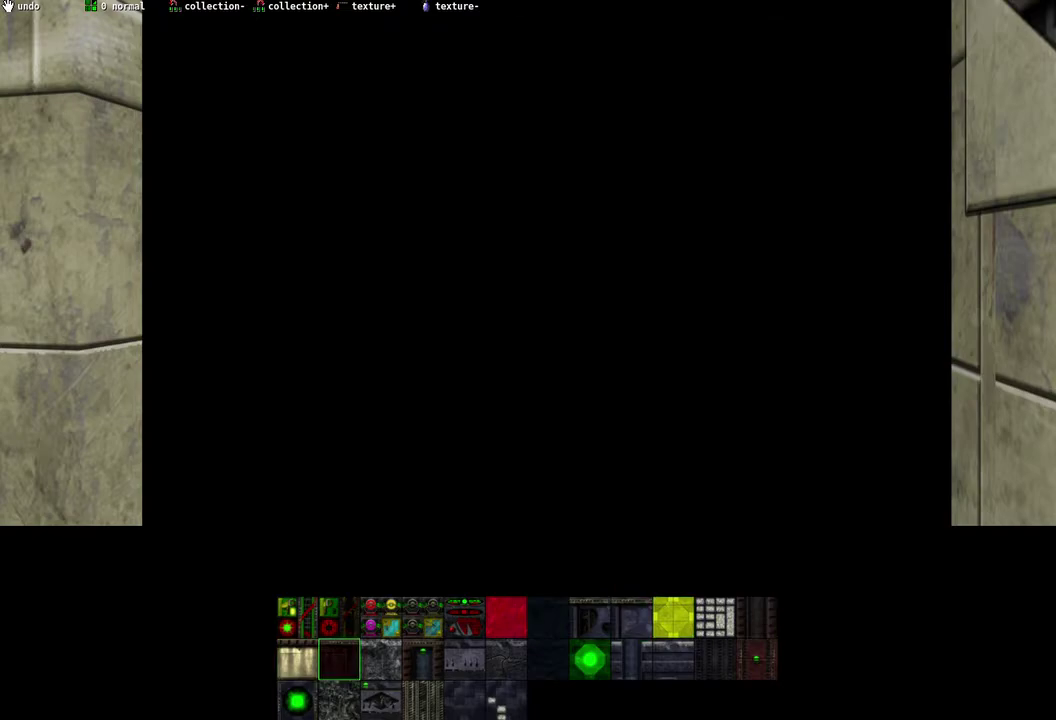
pyautogui.click(528, 262)
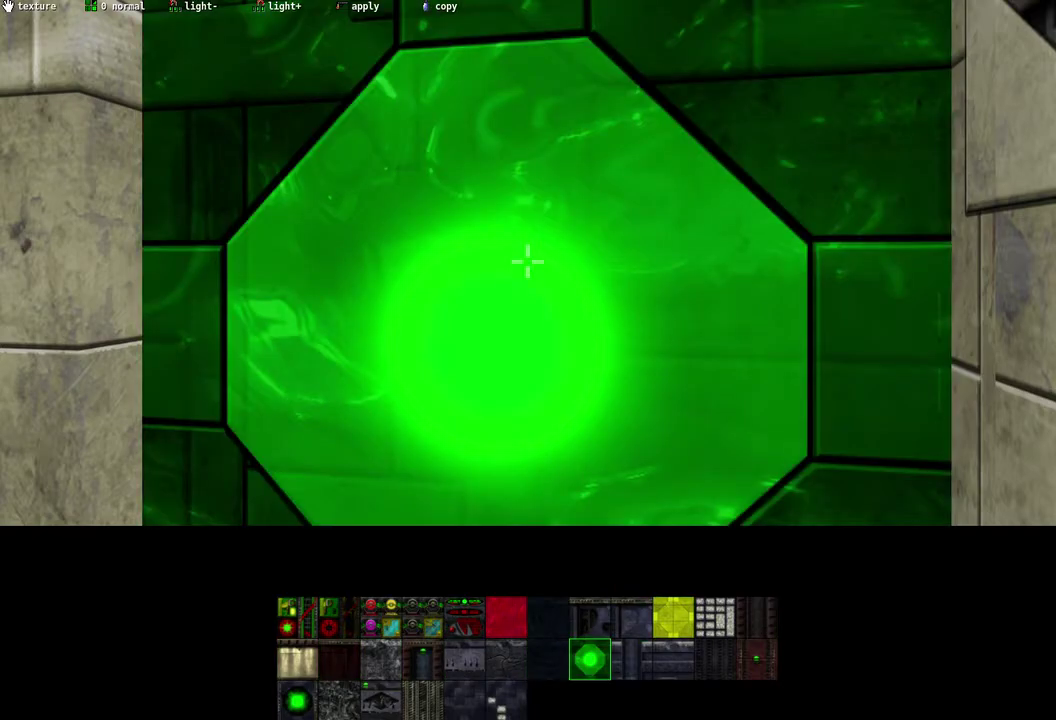
# Bring up the map overlay at the green wall and examine its apply, edit panels and snap options.
pyautogui.press('s')
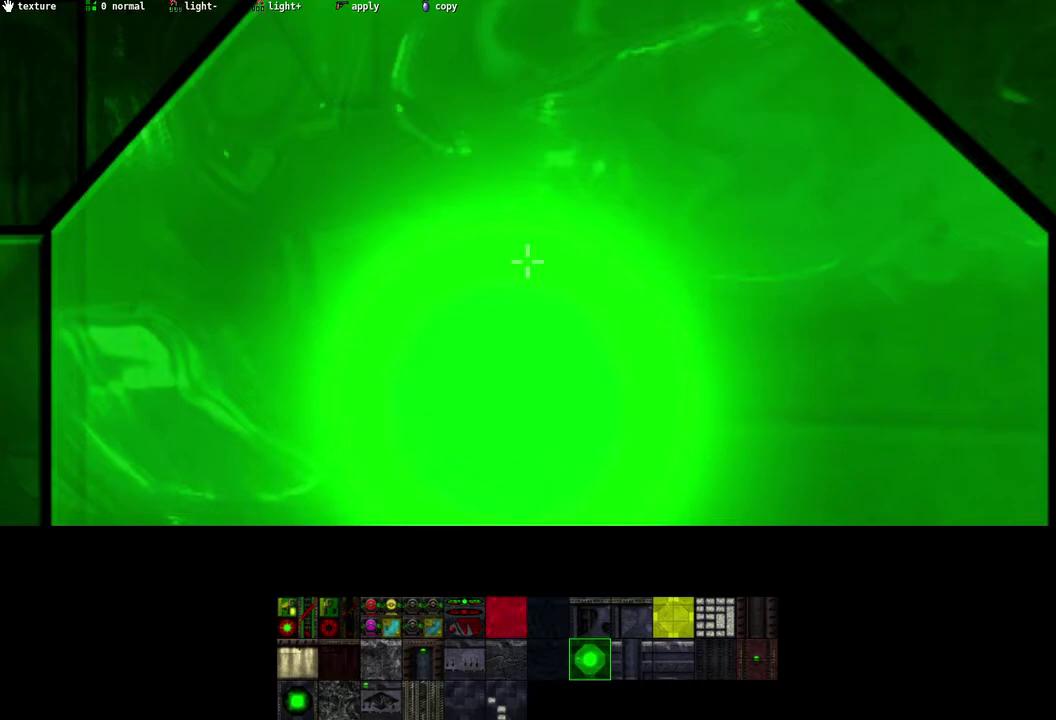
pyautogui.press('Tab')
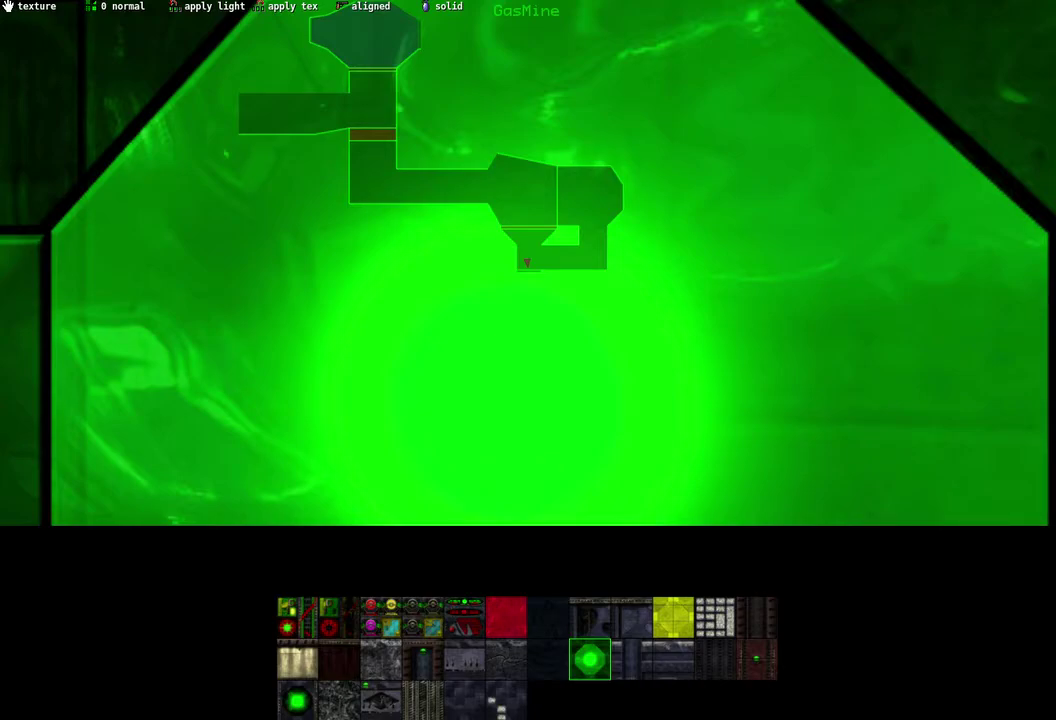
pyautogui.press('ctrl')
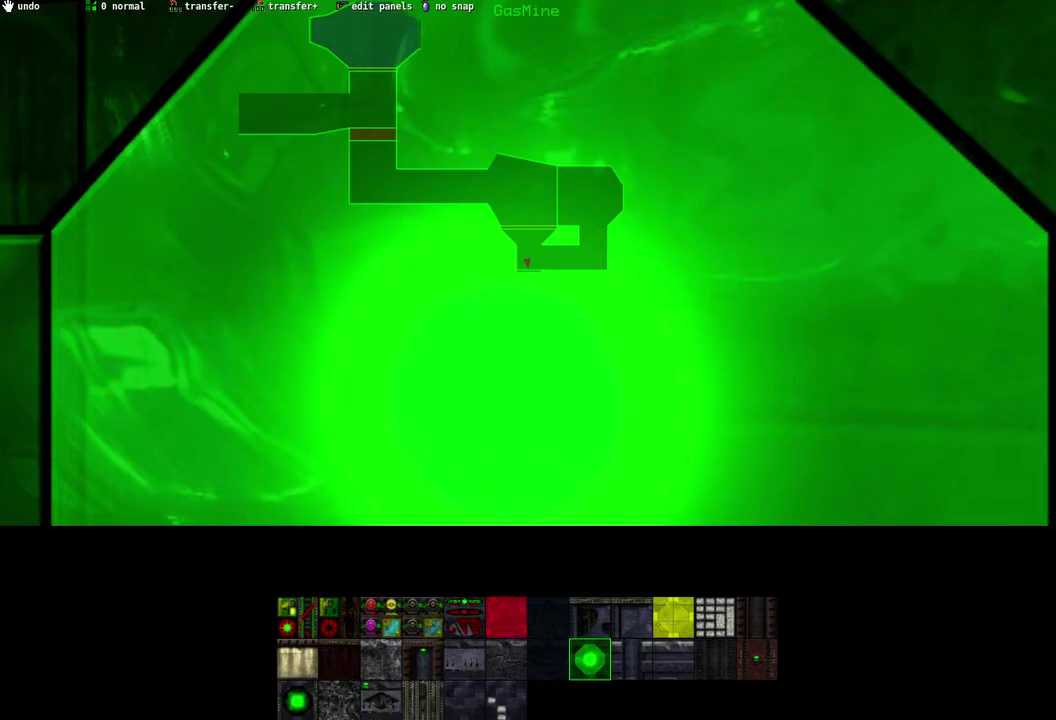
pyautogui.press('shift')
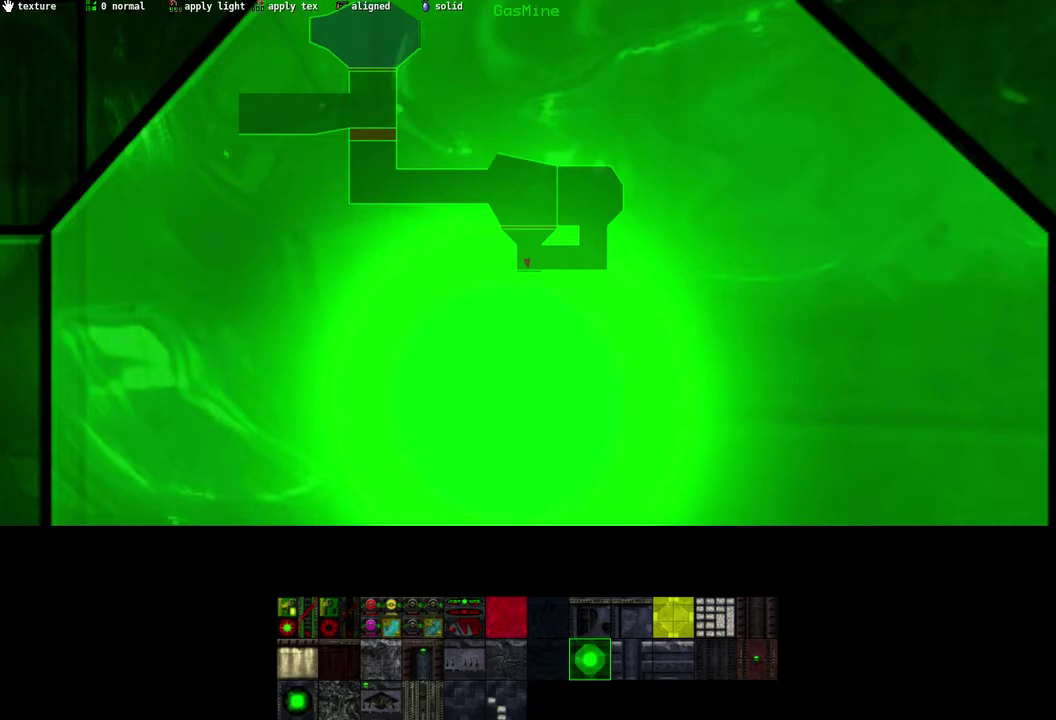
pyautogui.press('shift')
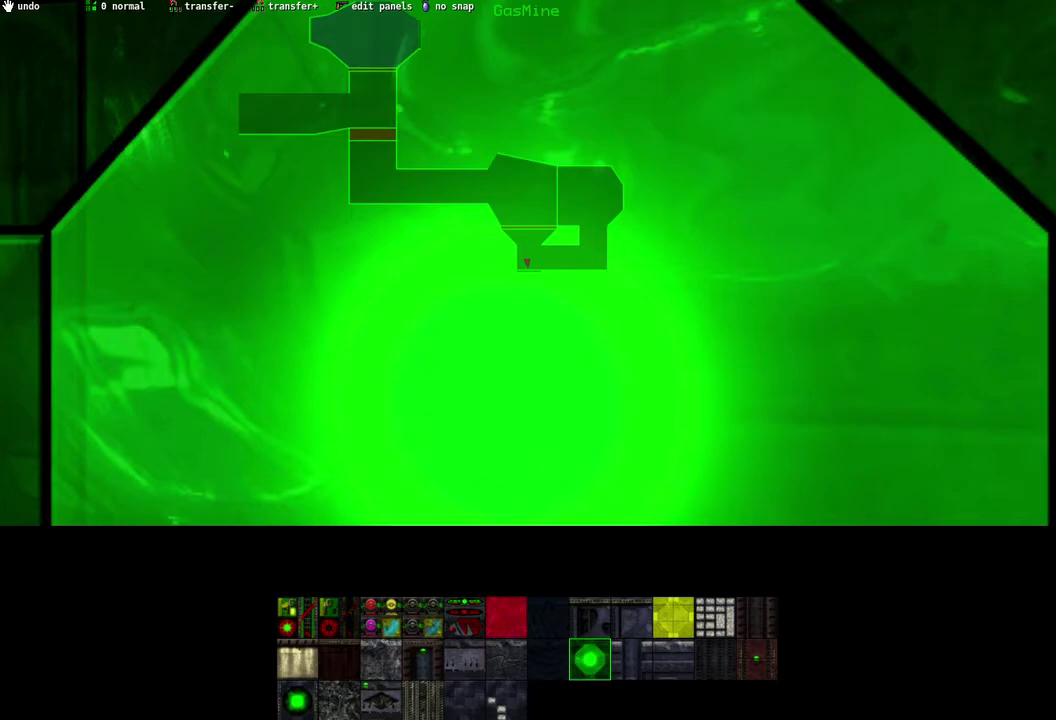
pyautogui.press('shift')
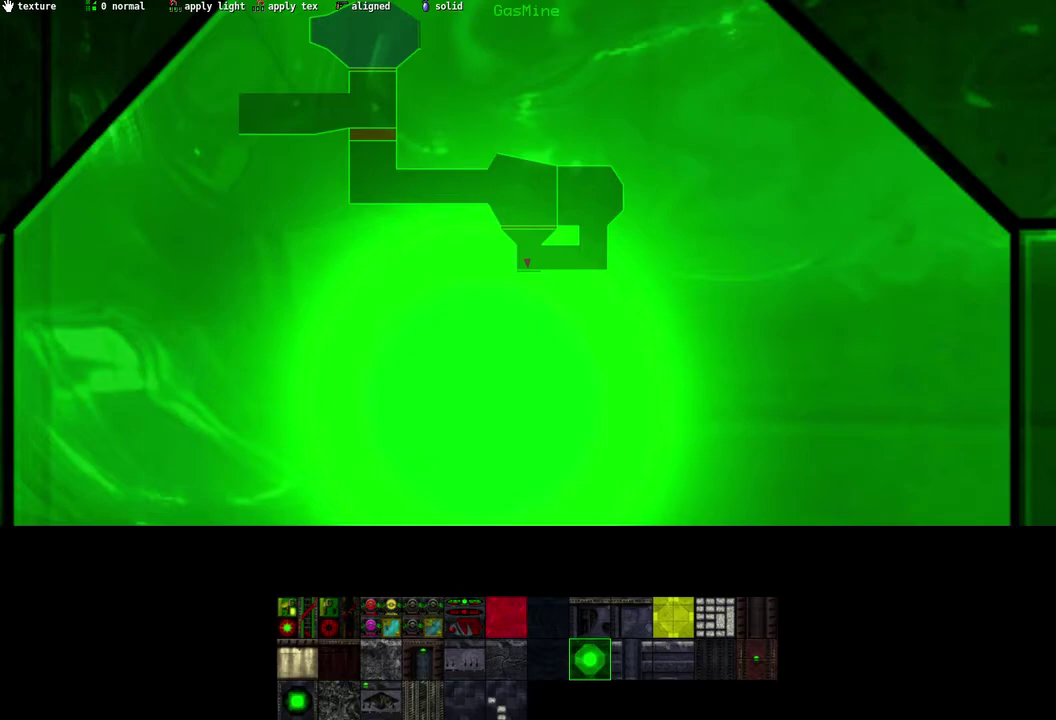
# Set the surface mode to transparent and apply the X-shaped brace texture in front of the glowing green wall.
pyautogui.press('6')
pyautogui.press('t')
pyautogui.press('t')
pyautogui.press('t')
pyautogui.press('t')
pyautogui.press('t')
pyautogui.press('t')
pyautogui.press('t')
pyautogui.press('t')
pyautogui.press('Tab')
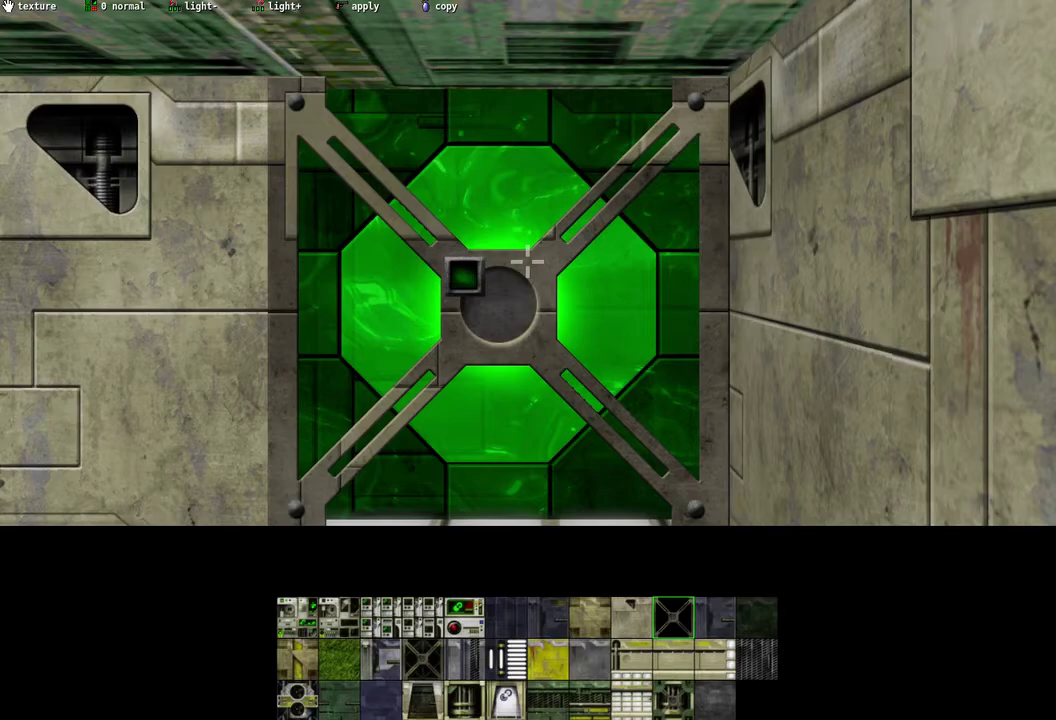
# Copy the texture of the nearby beige wall and walk back to the X-braced green wall.
pyautogui.press('w')
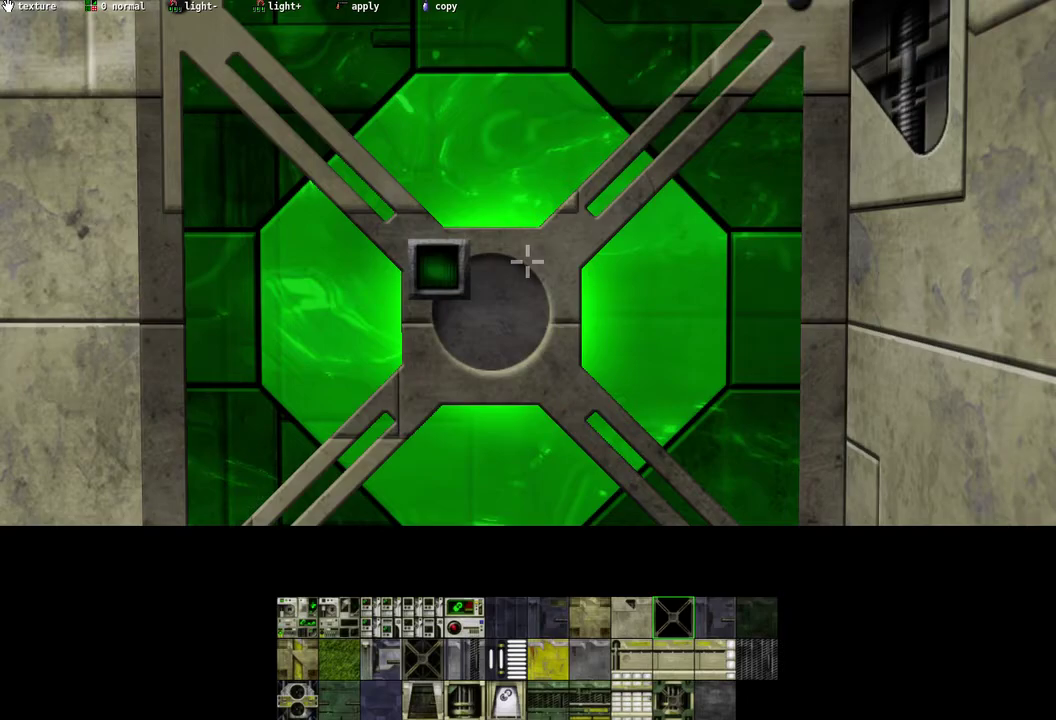
pyautogui.press('w')
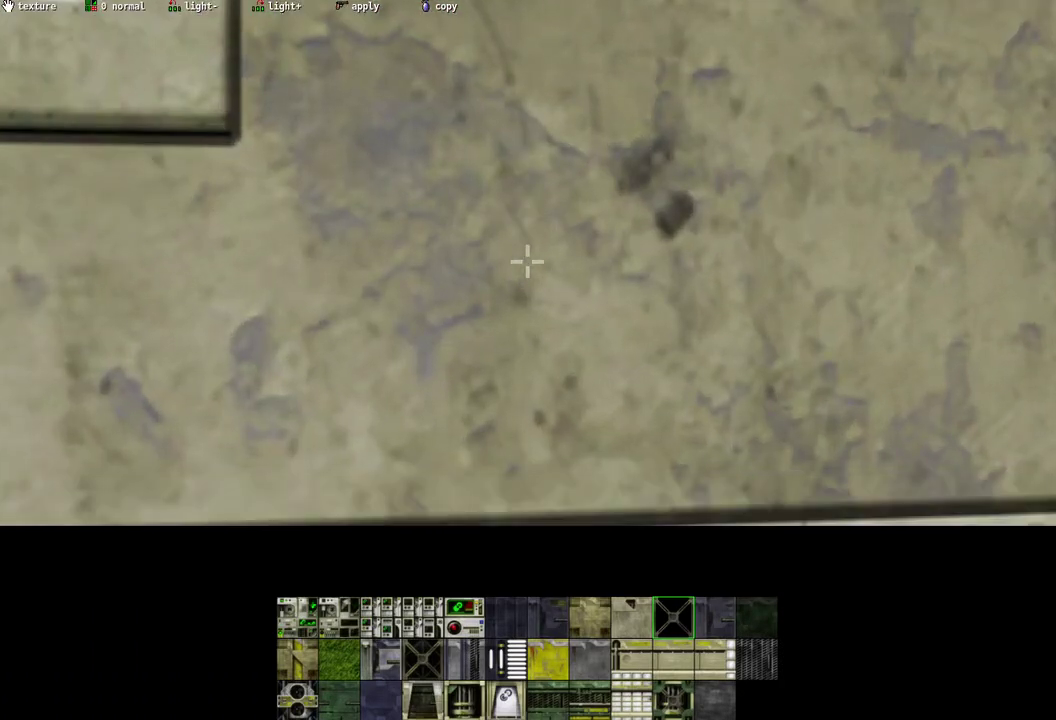
pyautogui.rightClick(527, 261)
pyautogui.press('w')
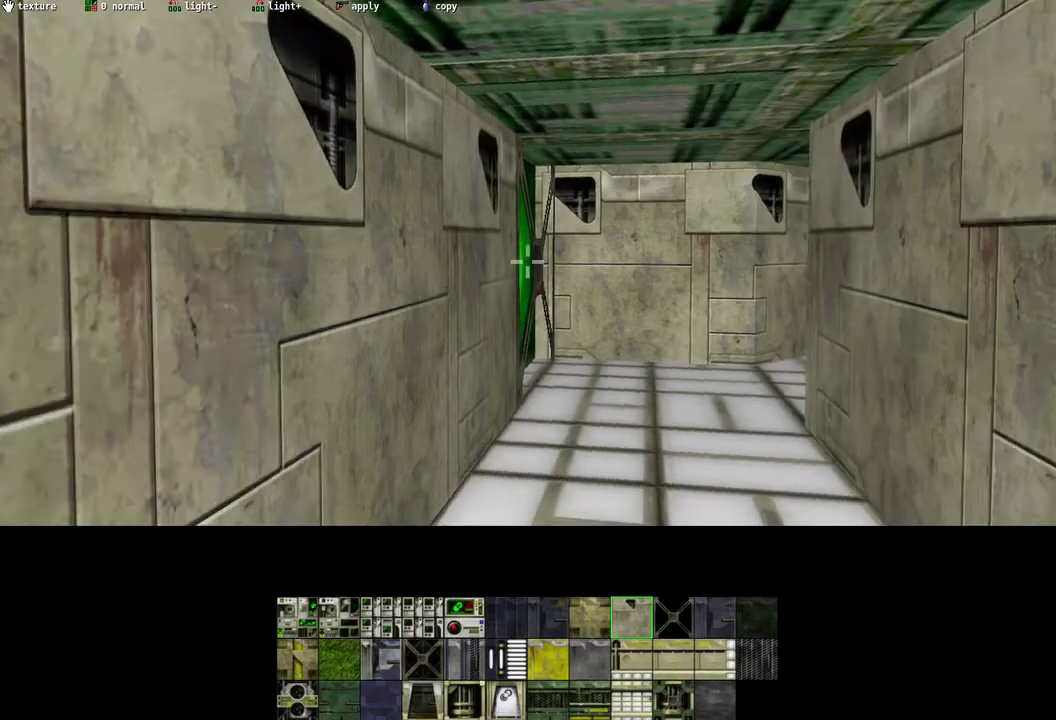
pyautogui.press('s')
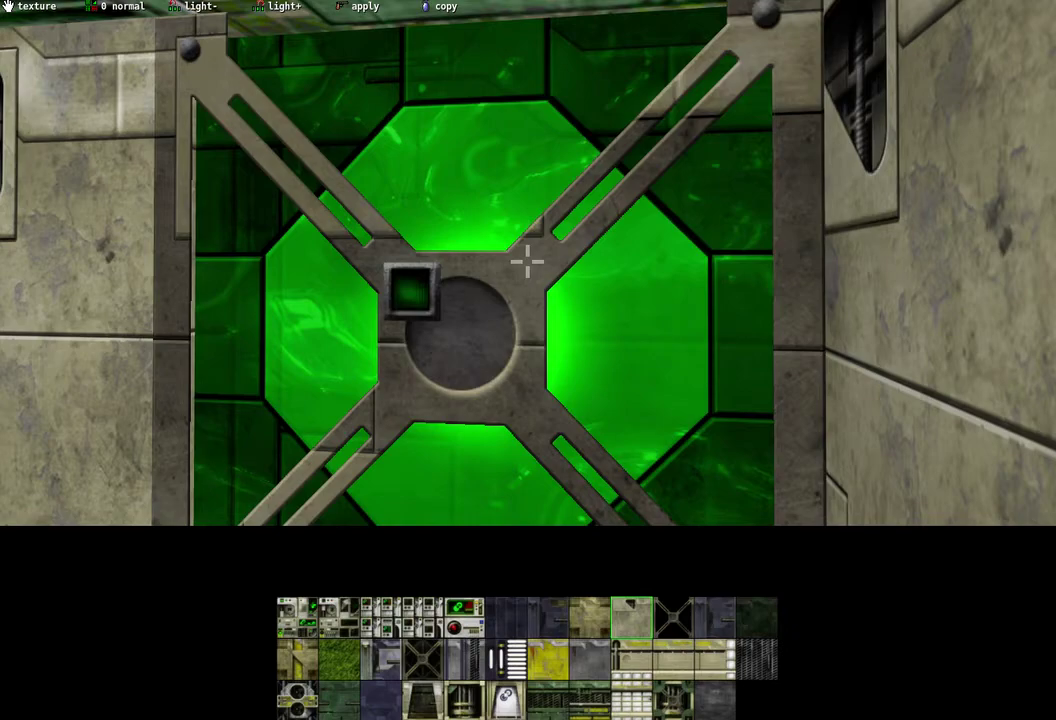
pyautogui.press('w')
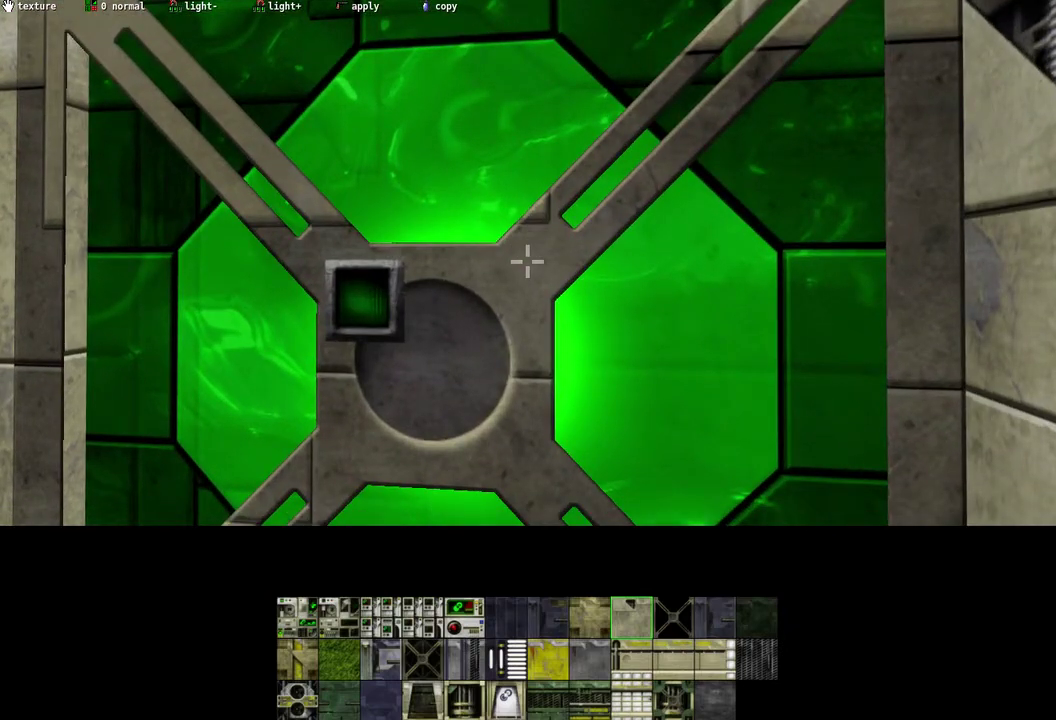
pyautogui.press('d')
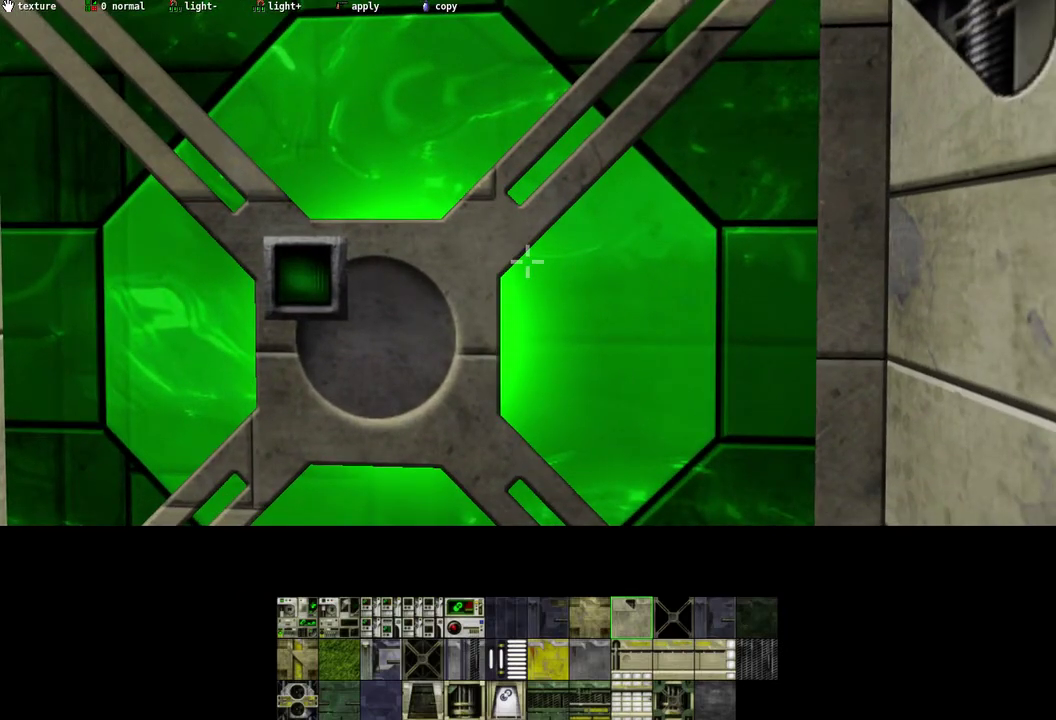
pyautogui.press('w')
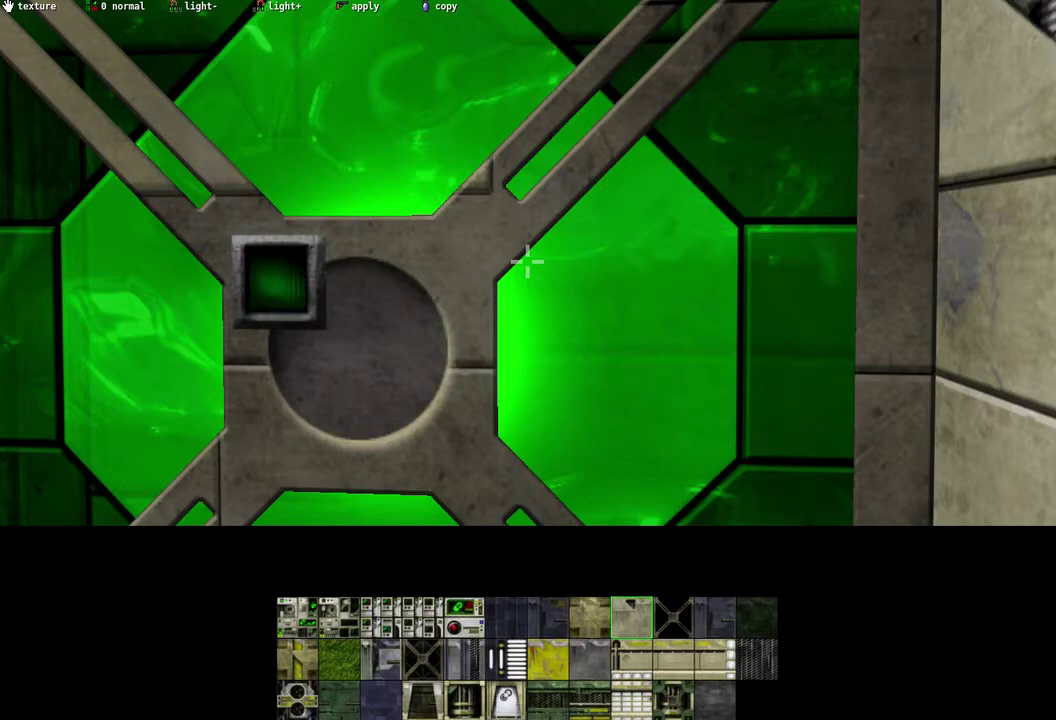
# Select the X-shaped brace texture and bring up the texturing options on the map overlay.
pyautogui.scroll(-1, 527, 262)
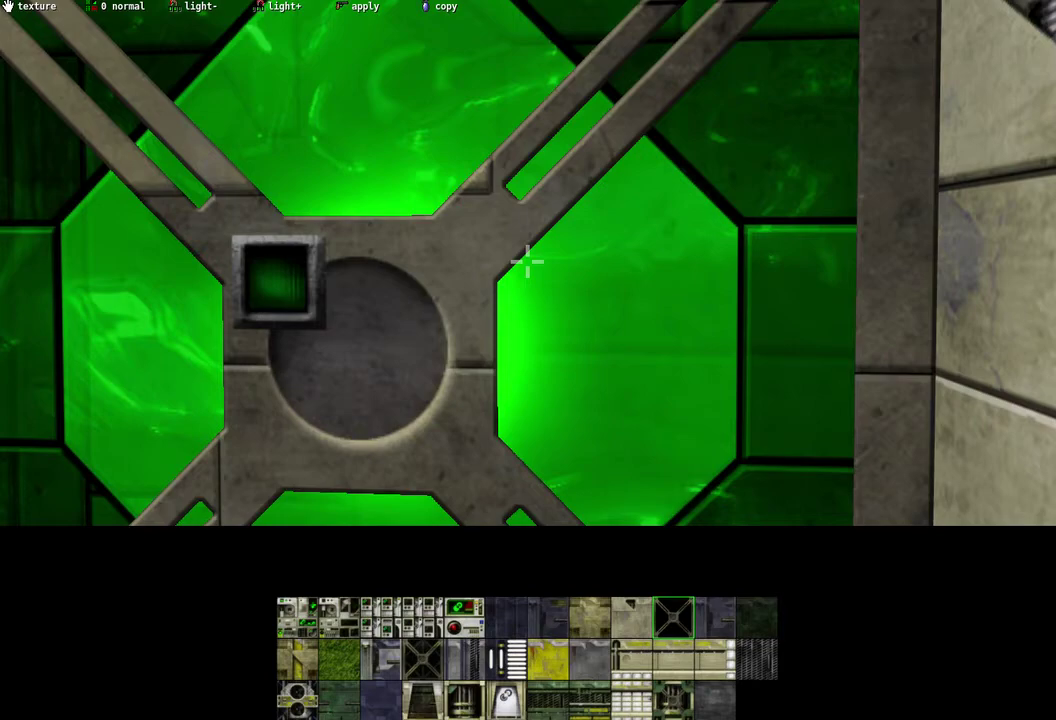
pyautogui.press('d')
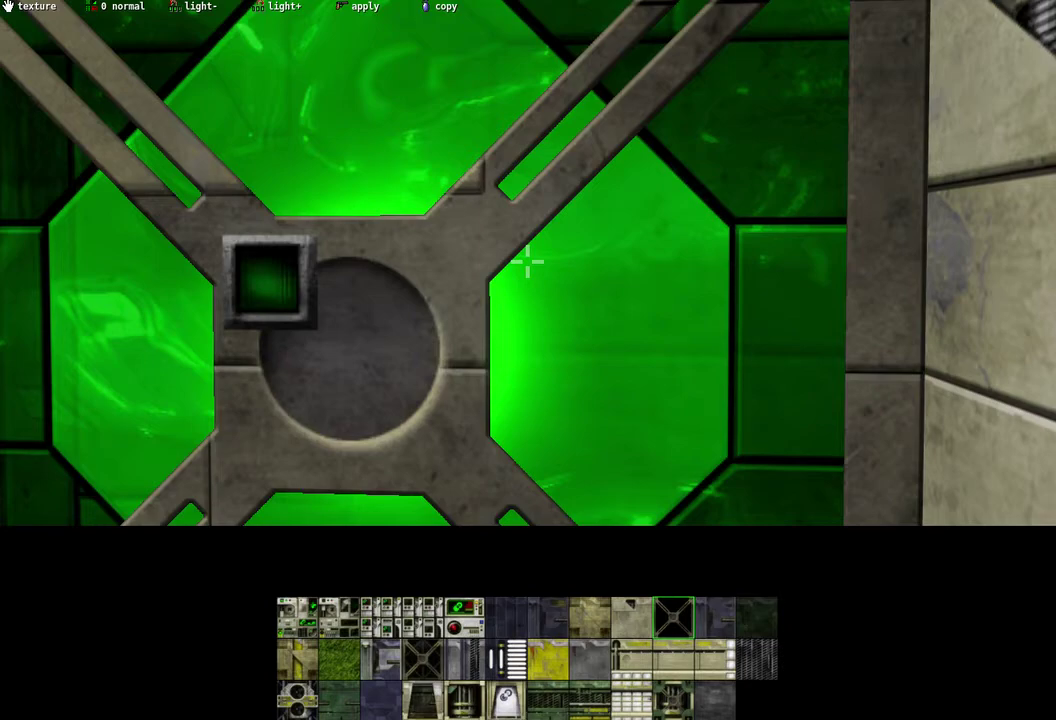
pyautogui.press('m')
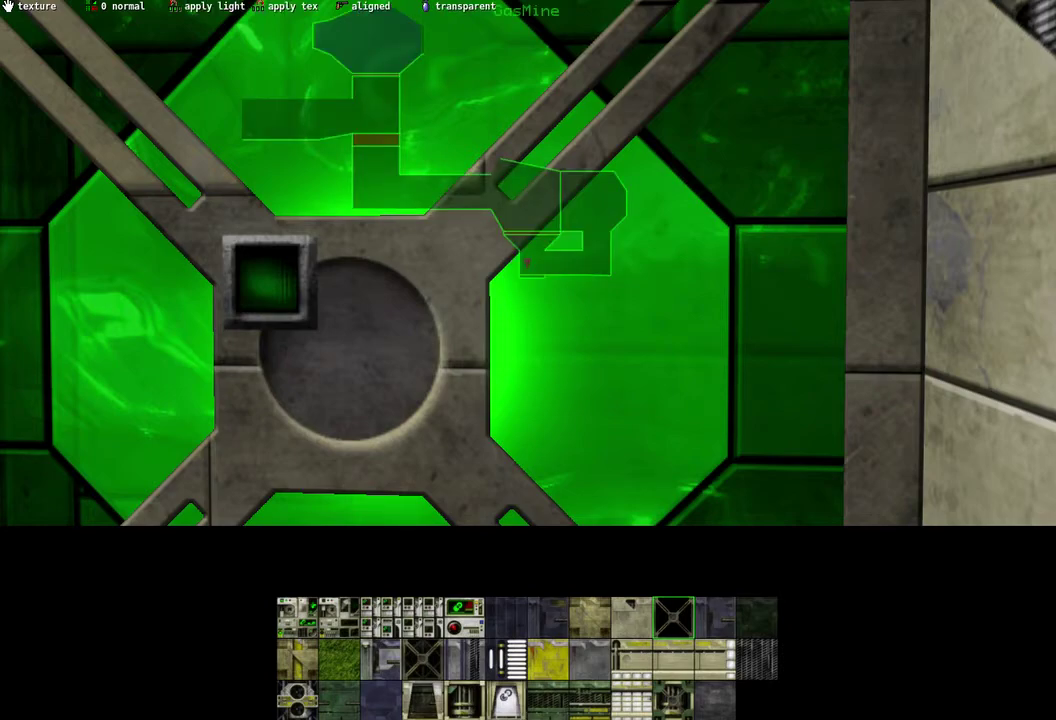
# Leave the map overlay, switch to another texture collection and apply its dark blue panel texture behind the X-shaped brace.
pyautogui.press('space')
pyautogui.press('m')
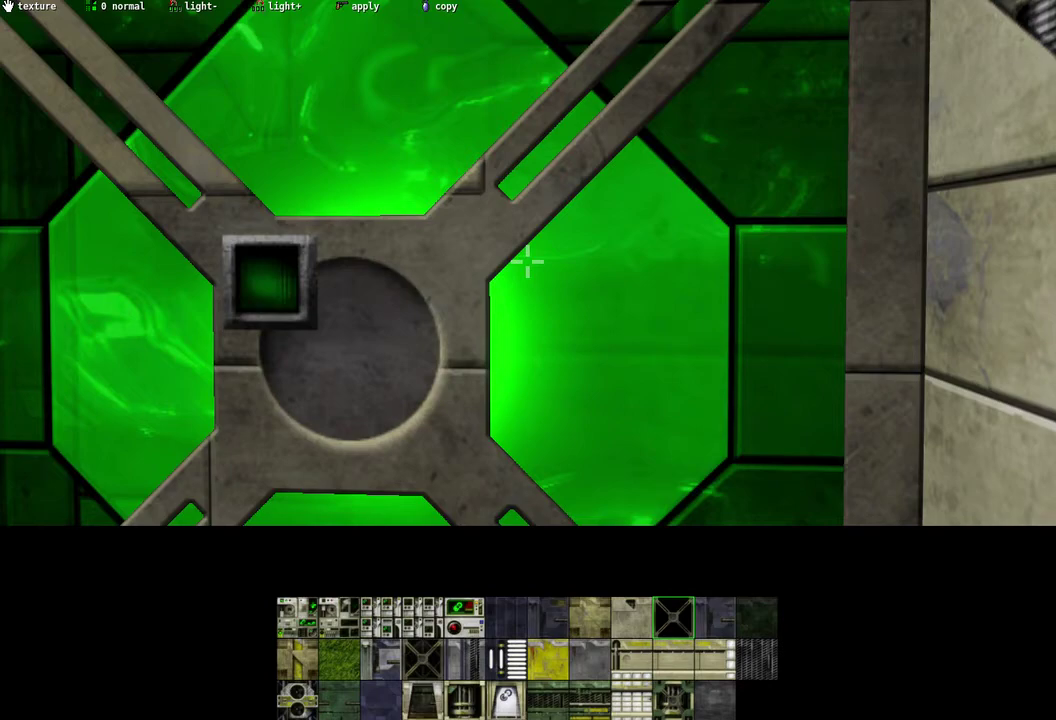
pyautogui.press('`')
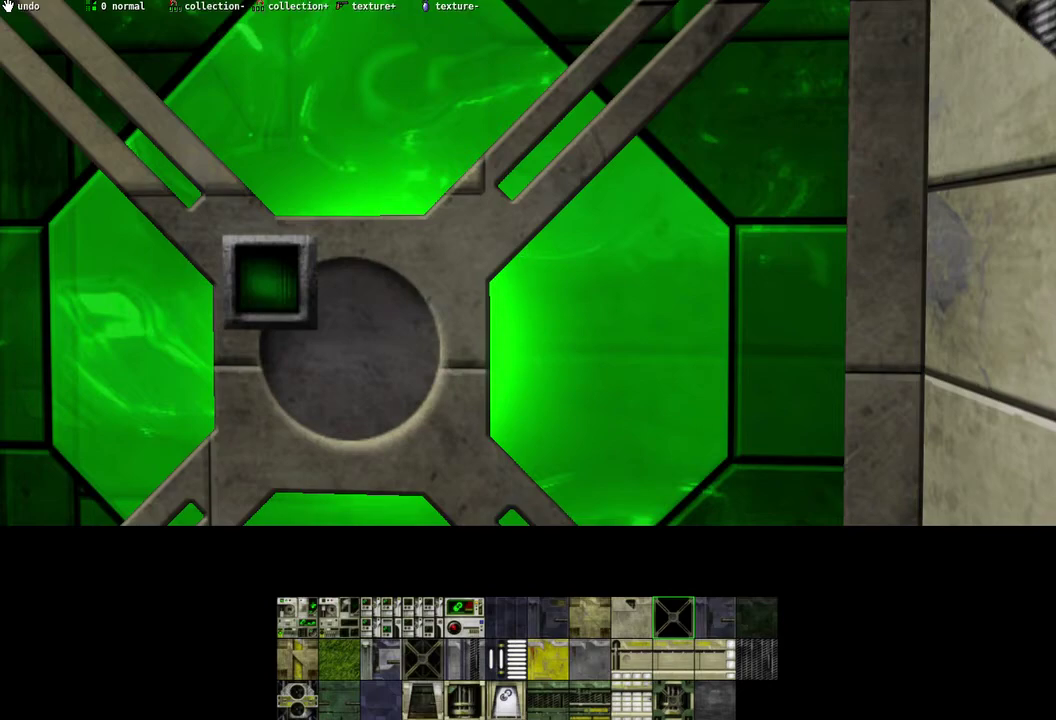
pyautogui.press("'")
pyautogui.press('m')
pyautogui.press('m')
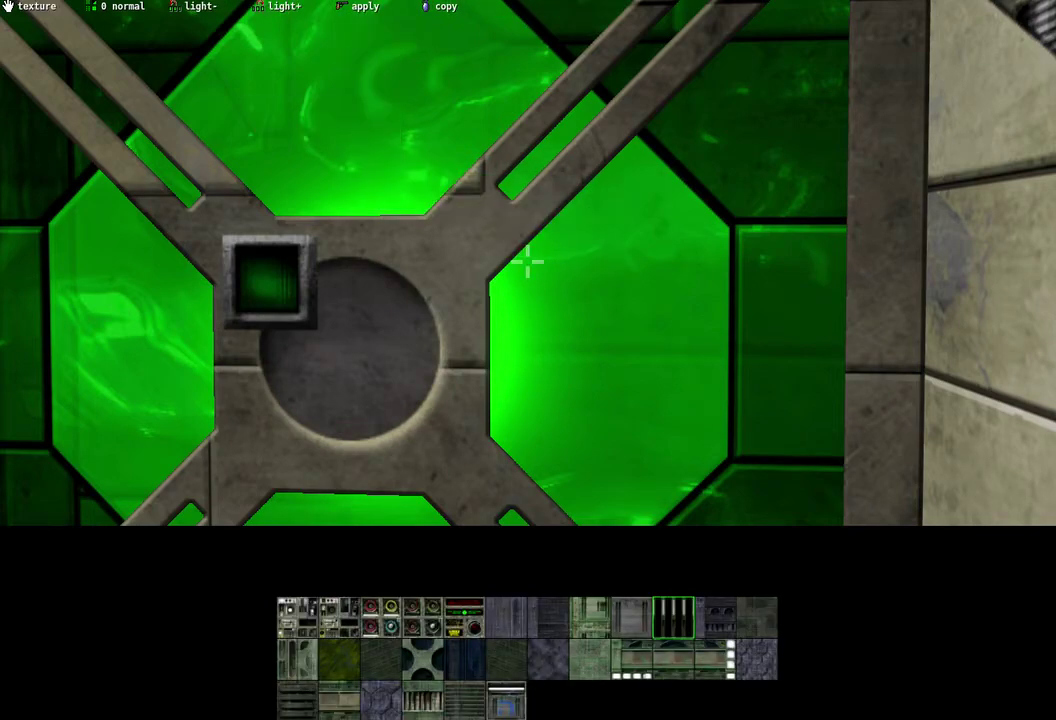
pyautogui.press('ctrl')
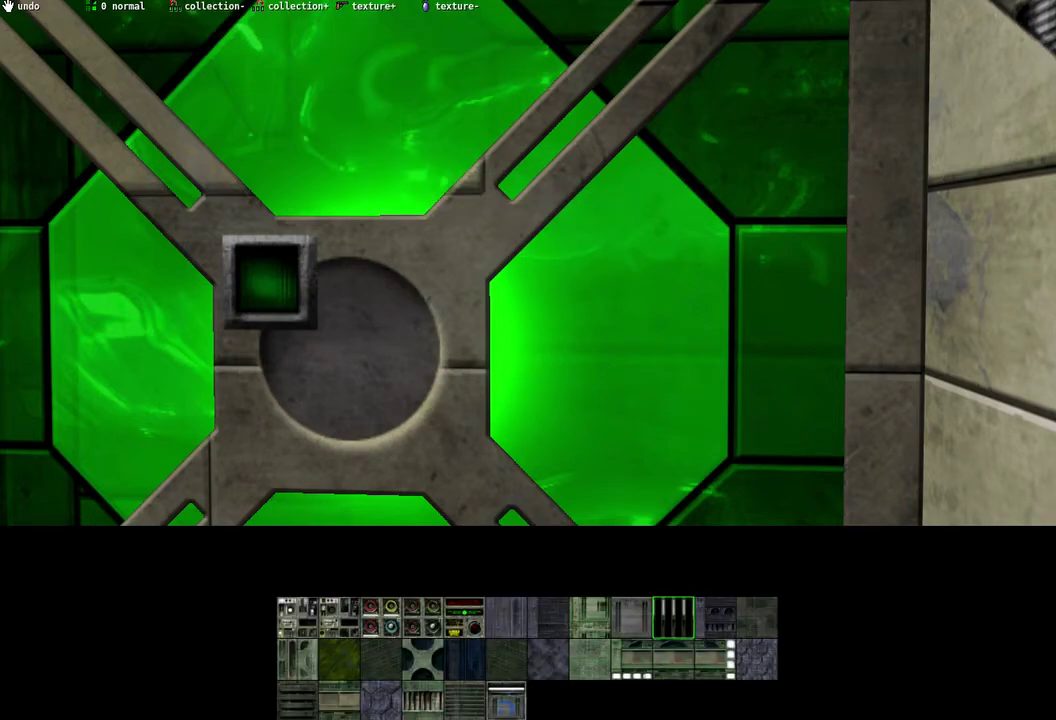
pyautogui.keyDown('ctrl'); pyautogui.scroll(7, 527, 262); pyautogui.keyUp('ctrl')
pyautogui.click(527, 262)
pyautogui.press('s')
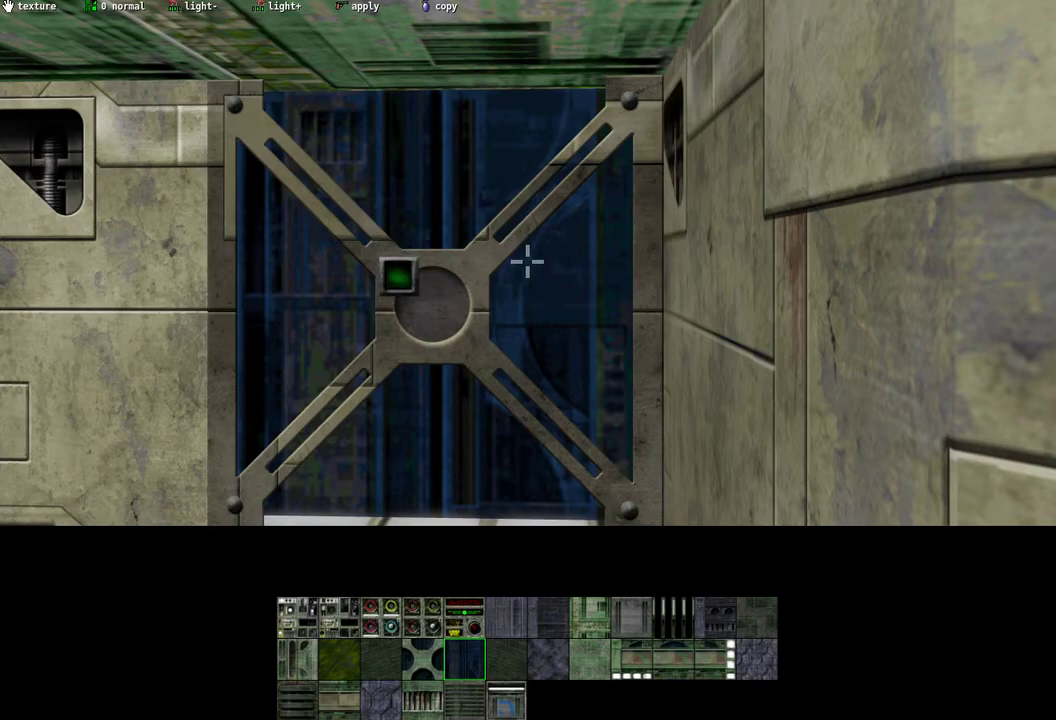
# Apply the mossy yellow-green texture behind the X-shaped brace and bring up the transfer mode options on the map overlay.
pyautogui.press('d')
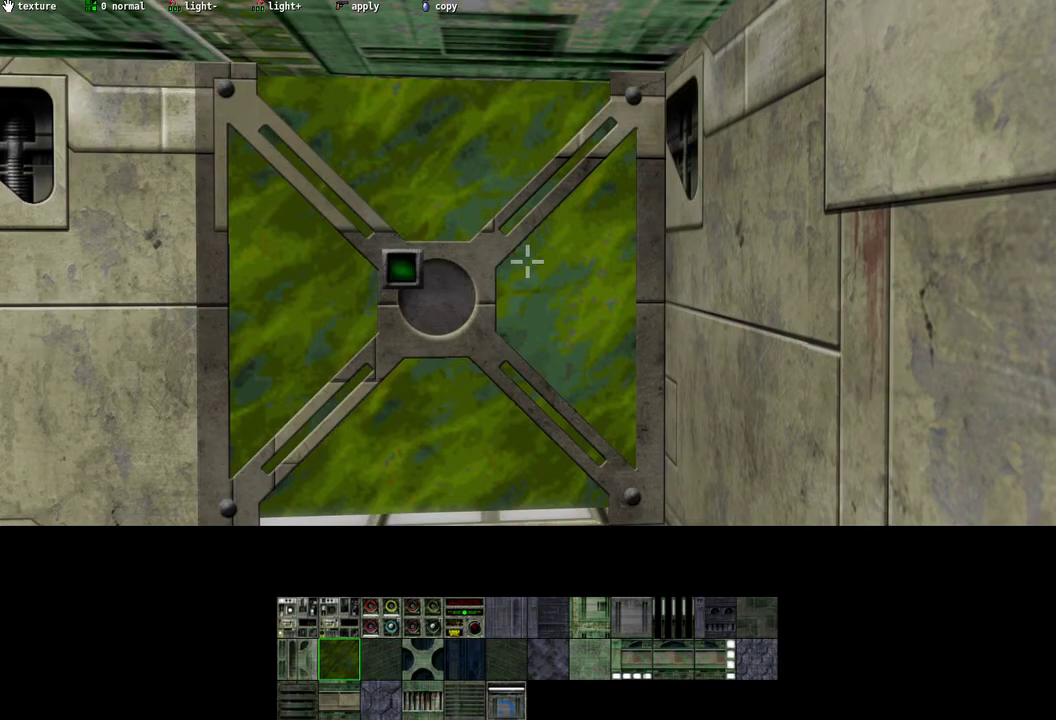
pyautogui.press('w')
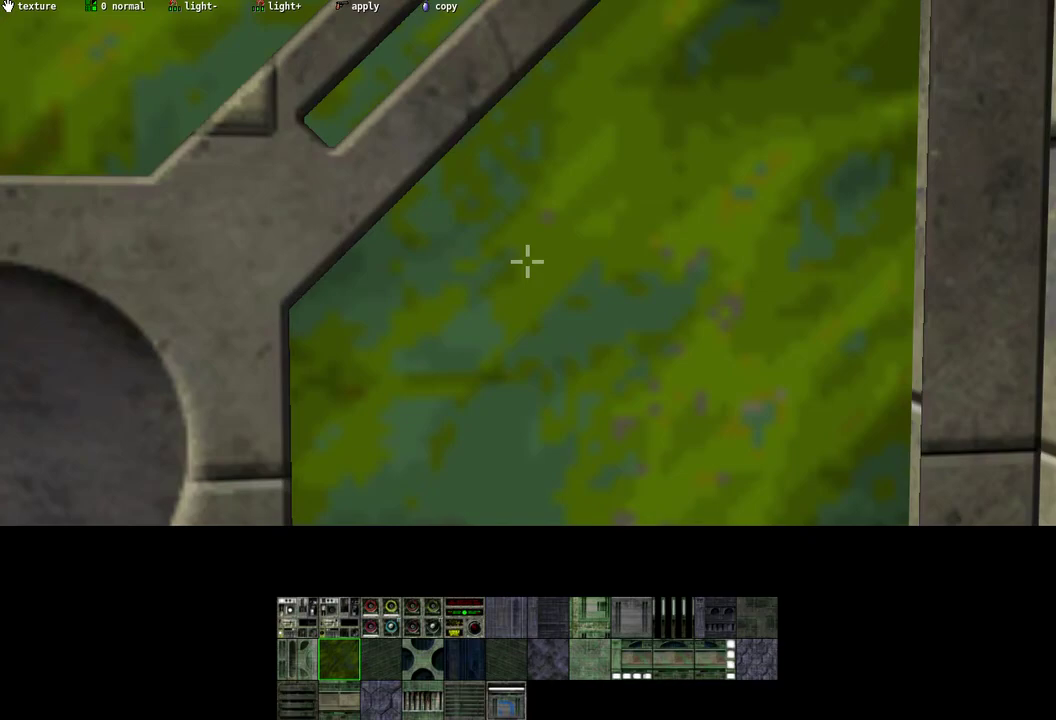
pyautogui.press('m')
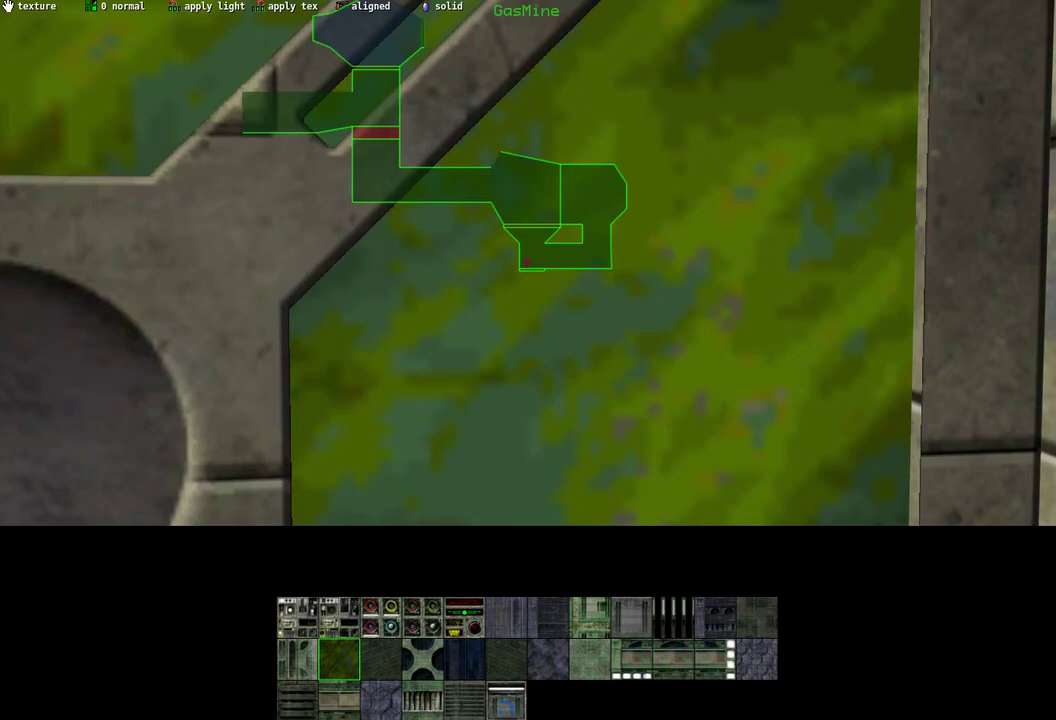
pyautogui.press('`')
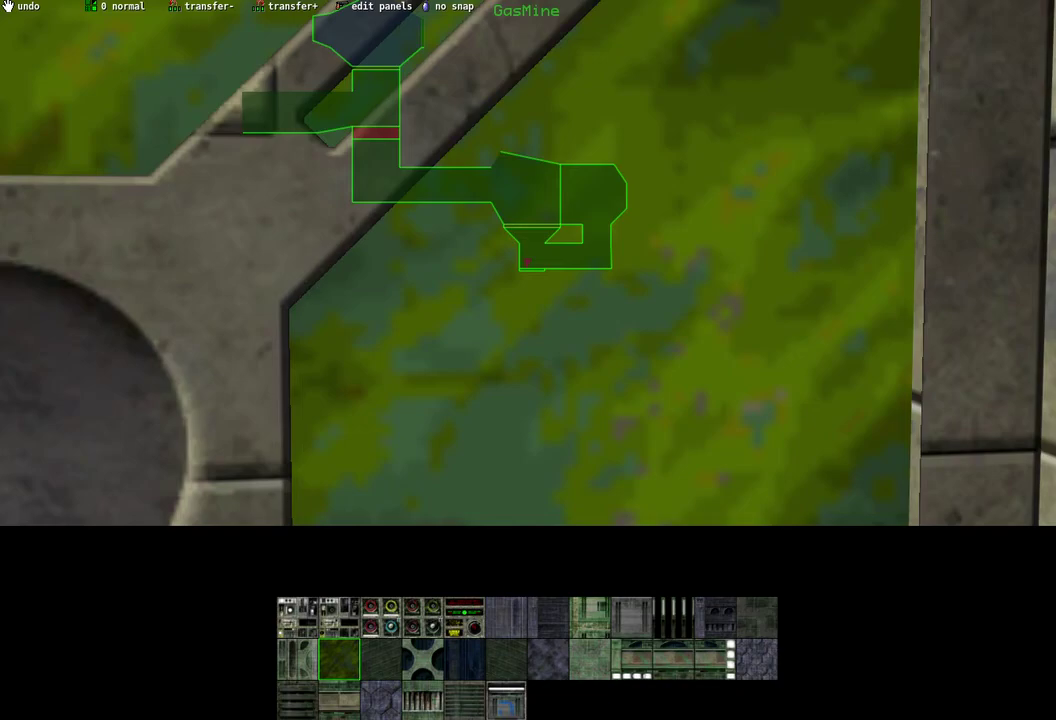
# Set the transfer mode of the mossy surface to pulsate and watch the effect from farther back and up close.
pyautogui.click(116, 6)
pyautogui.press('e')
pyautogui.press('e')
pyautogui.press('e')
pyautogui.press('e')
pyautogui.press('e')
pyautogui.press('e')
pyautogui.press('e')
pyautogui.press('e')
pyautogui.press('e')
pyautogui.press('e')
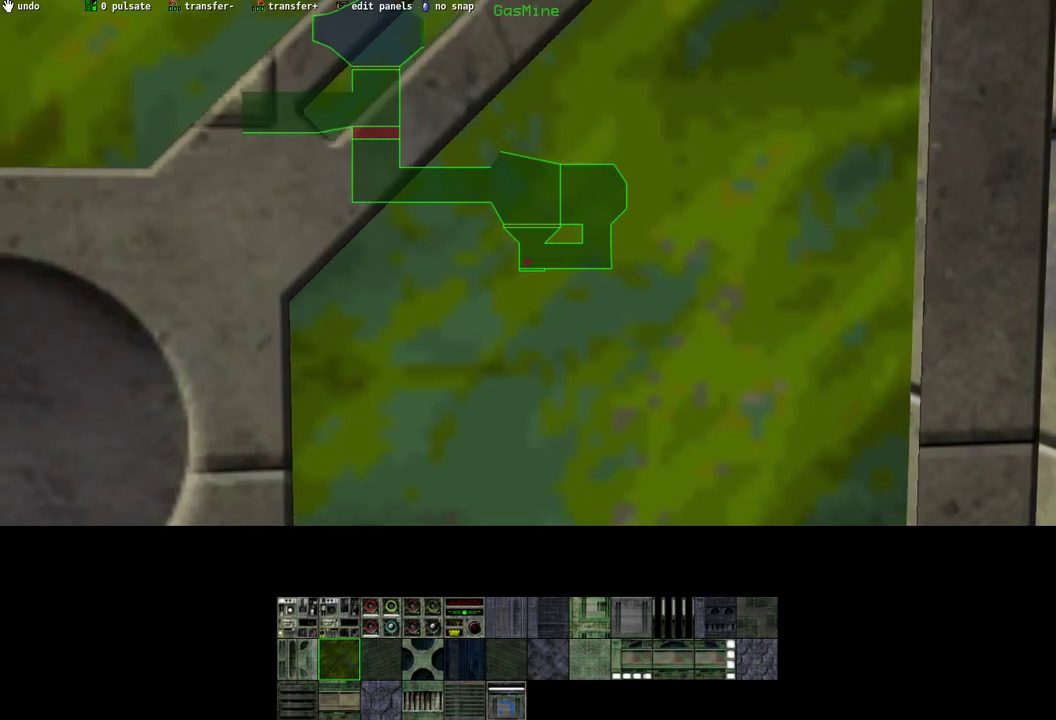
pyautogui.press('shift')
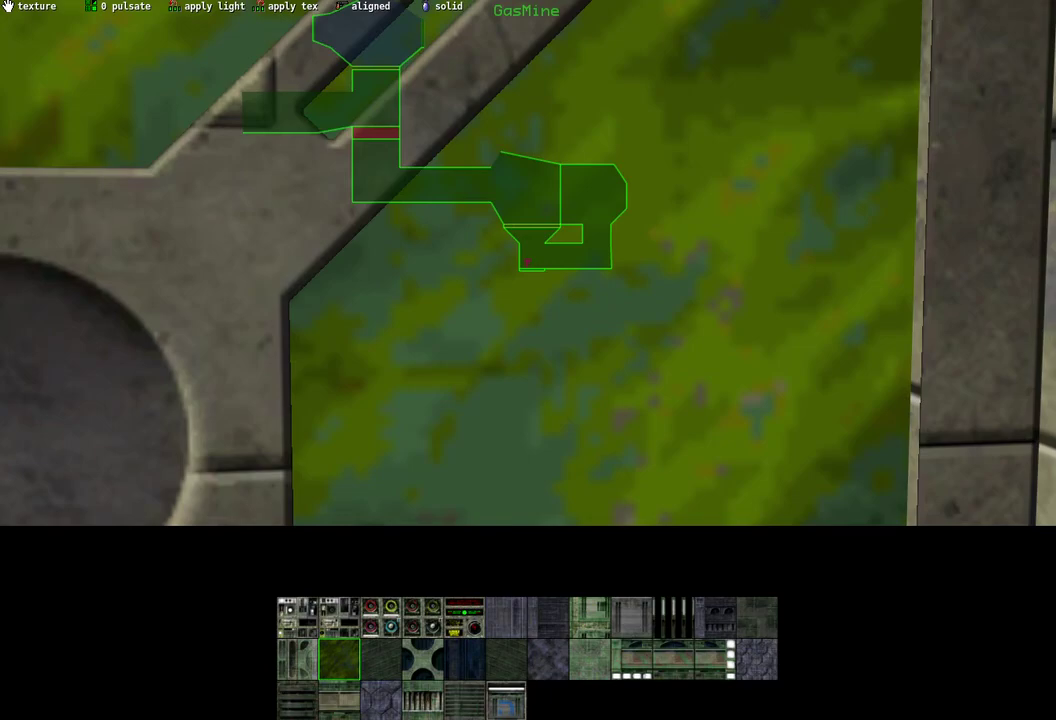
pyautogui.press('m')
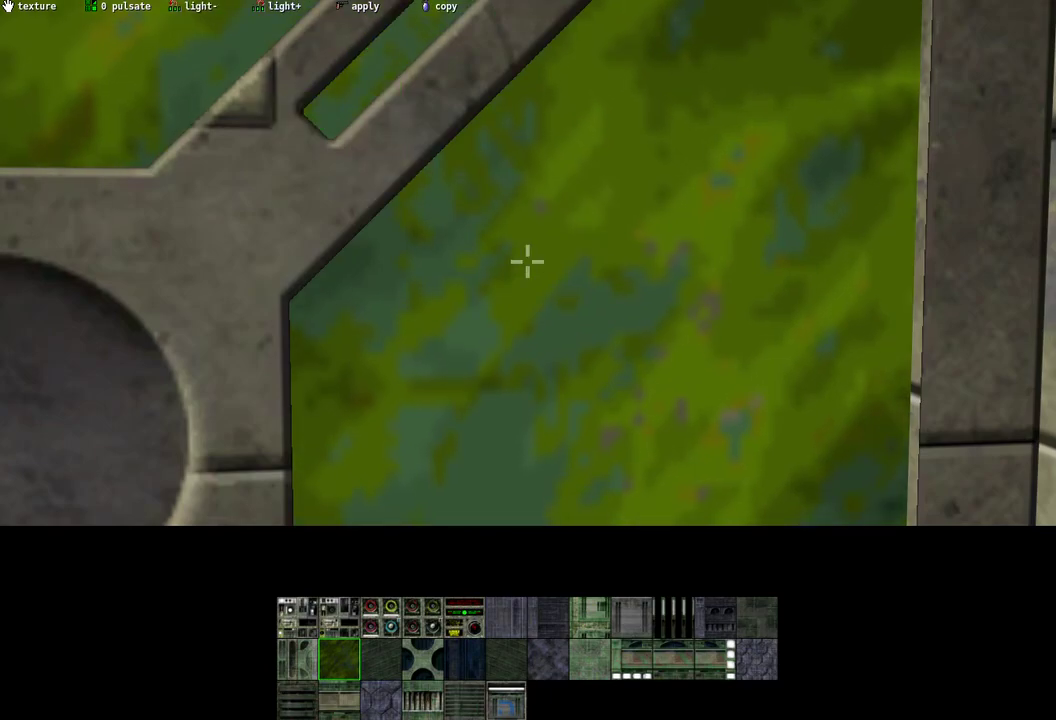
pyautogui.press('s')
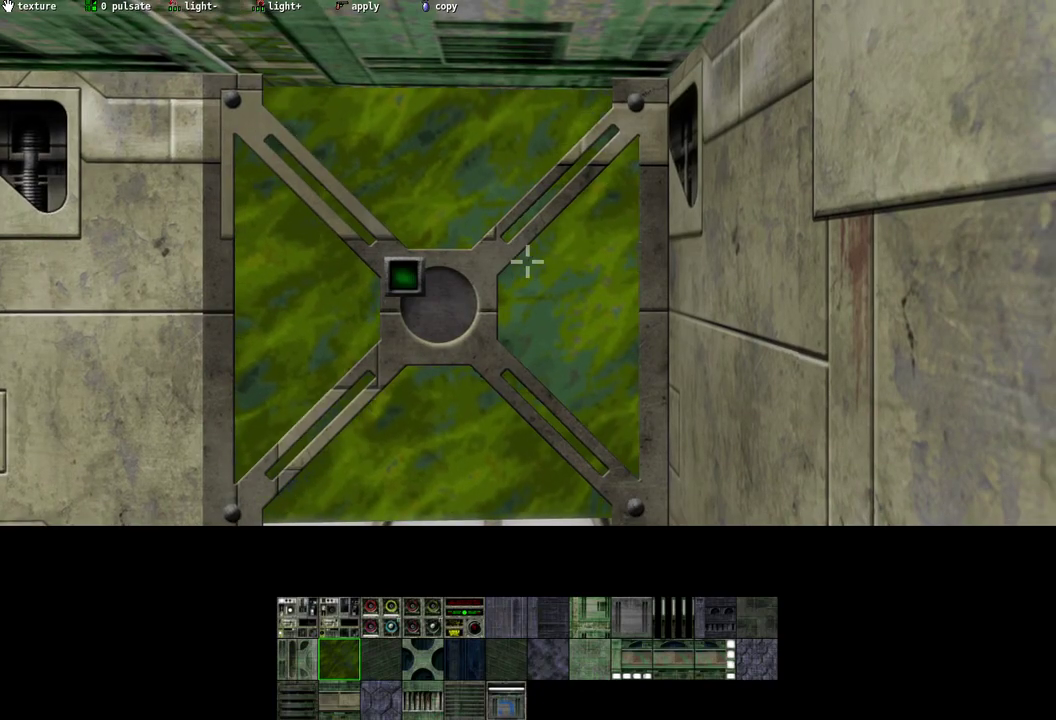
pyautogui.moveTo(527, 262)
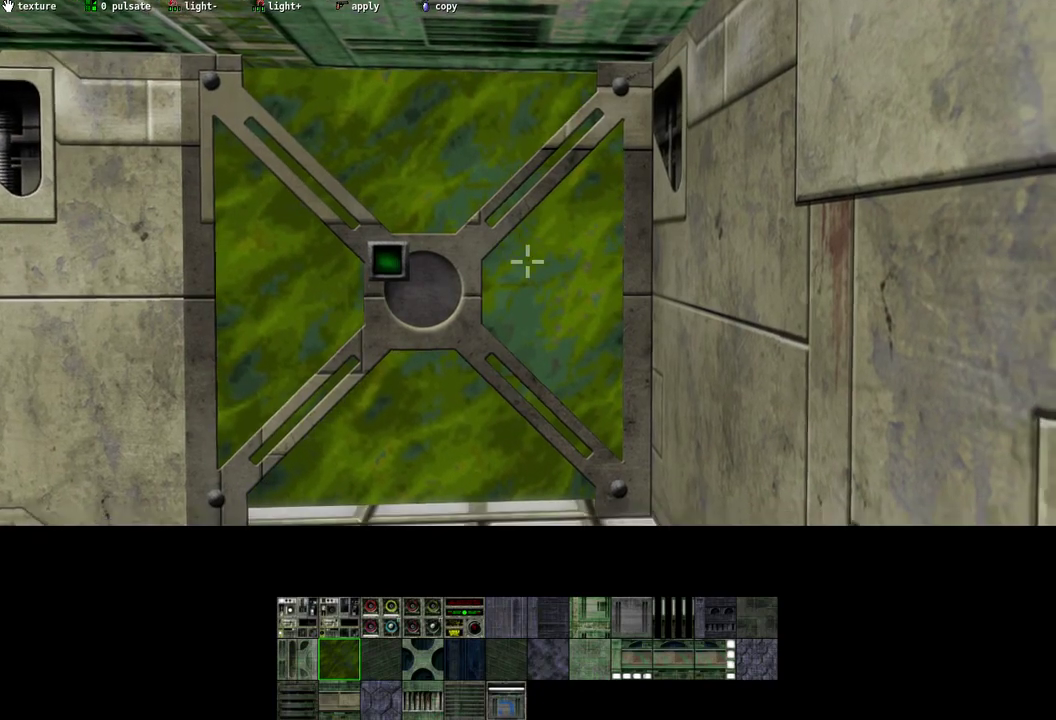
pyautogui.press('w')
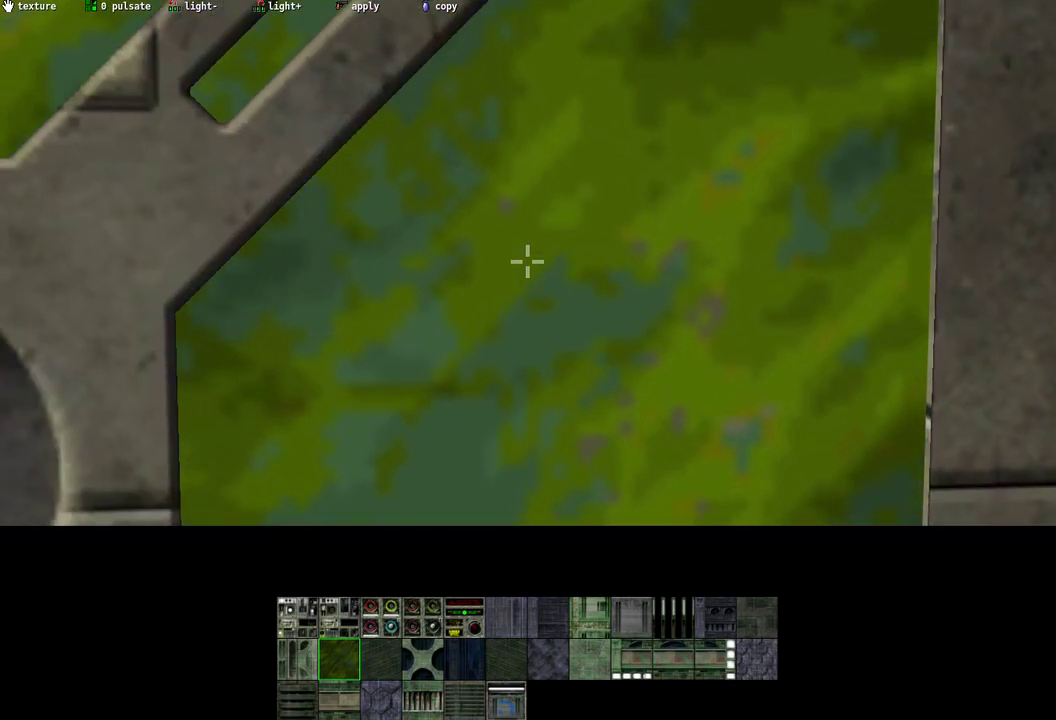
# Switch to the texture collection containing lava and apply the red and yellow lava texture behind the brace.
pyautogui.press('shift')
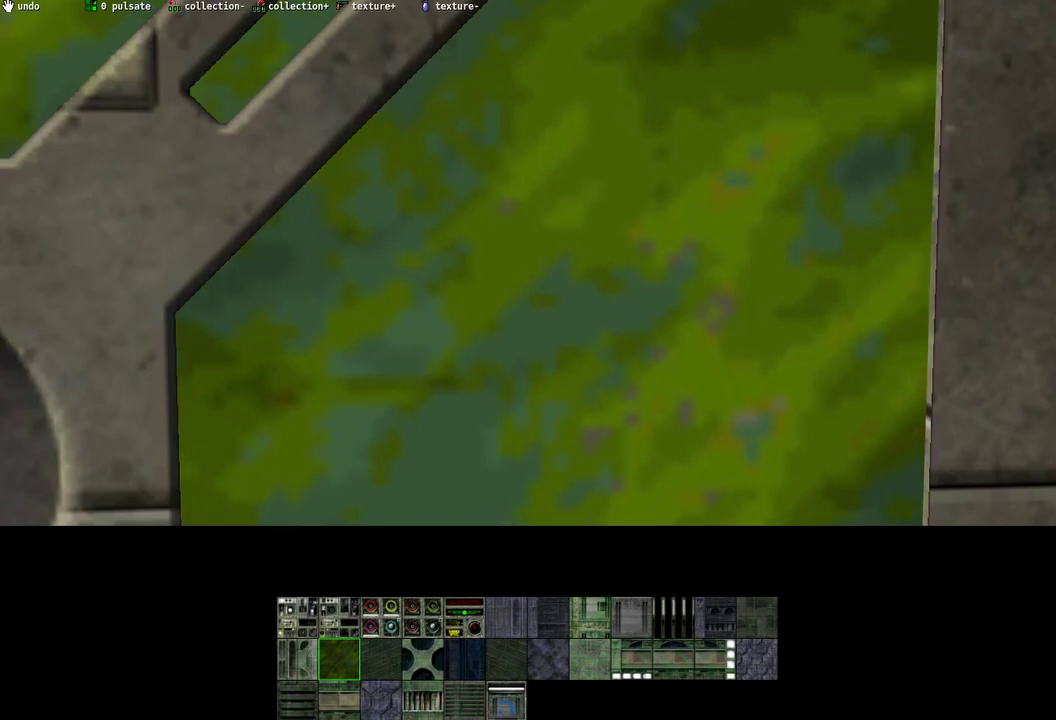
pyautogui.press(';')
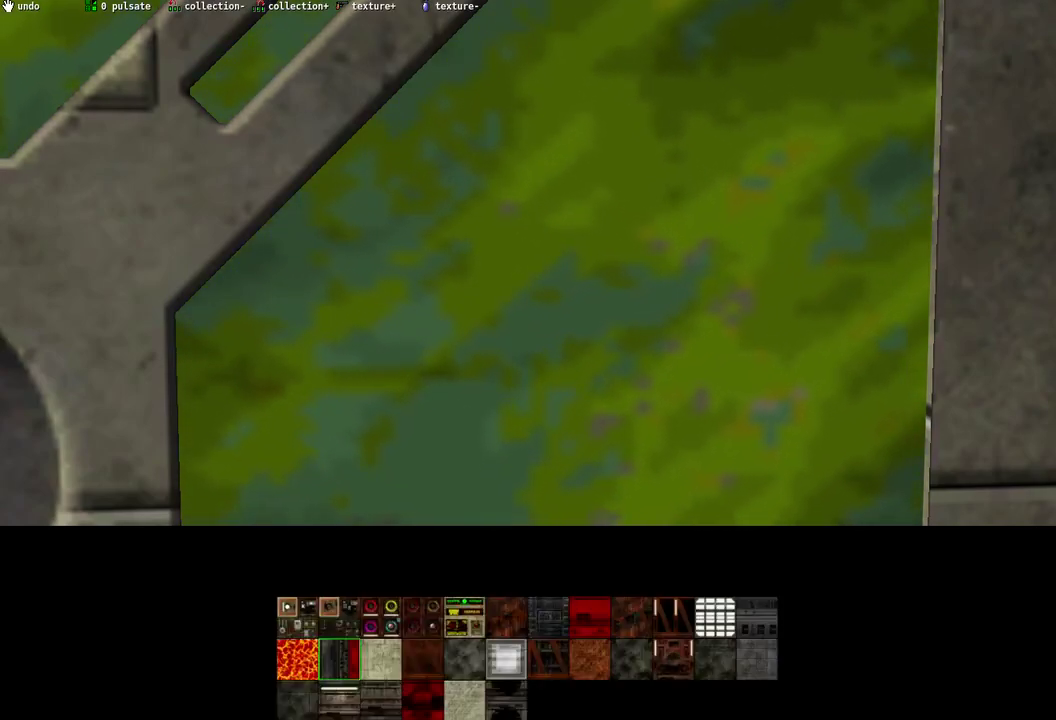
pyautogui.keyDown('shift'); pyautogui.scroll(-1, 528, 360); pyautogui.keyUp('shift')
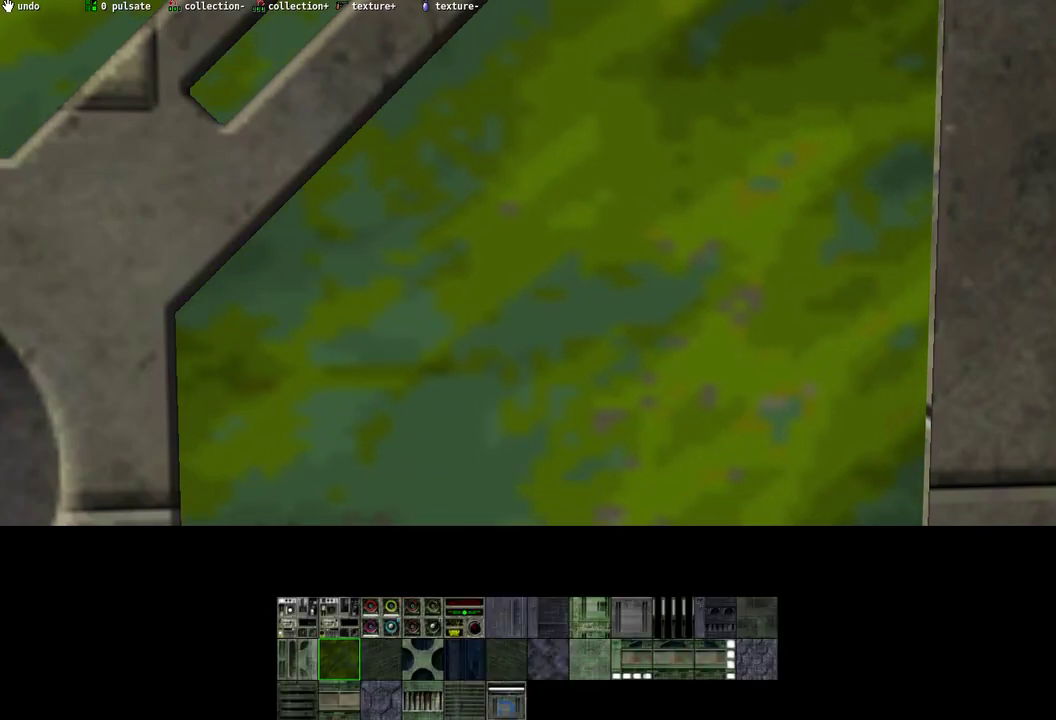
pyautogui.keyDown('shift'); pyautogui.scroll(-1, 528, 360); pyautogui.keyUp('shift')
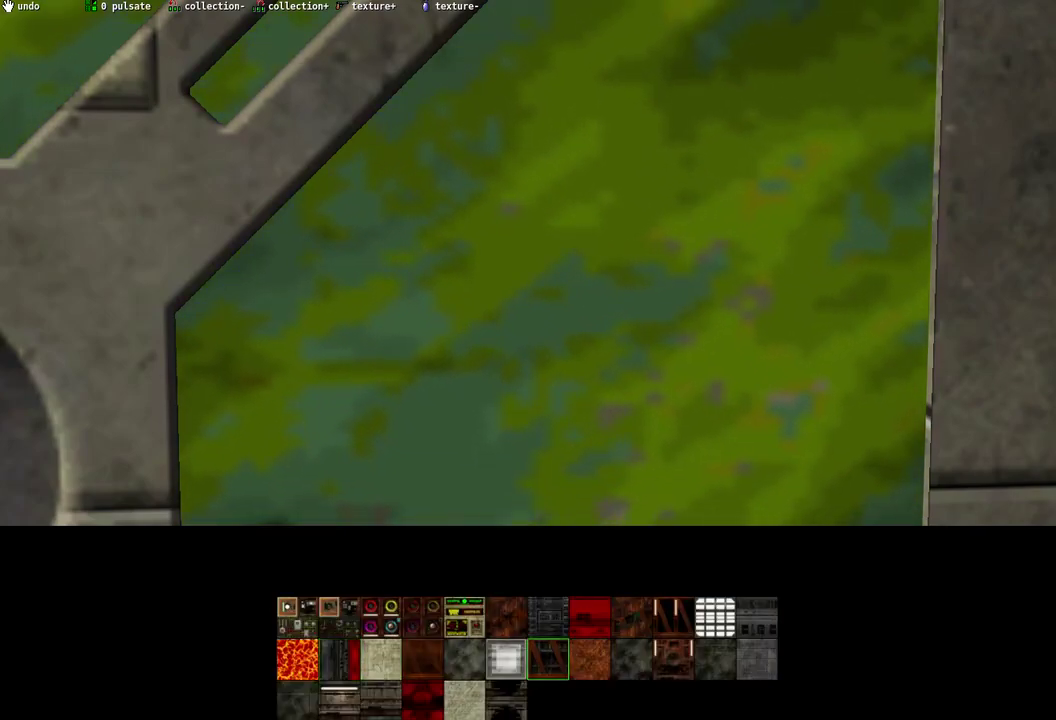
pyautogui.scroll(8, 528, 360)
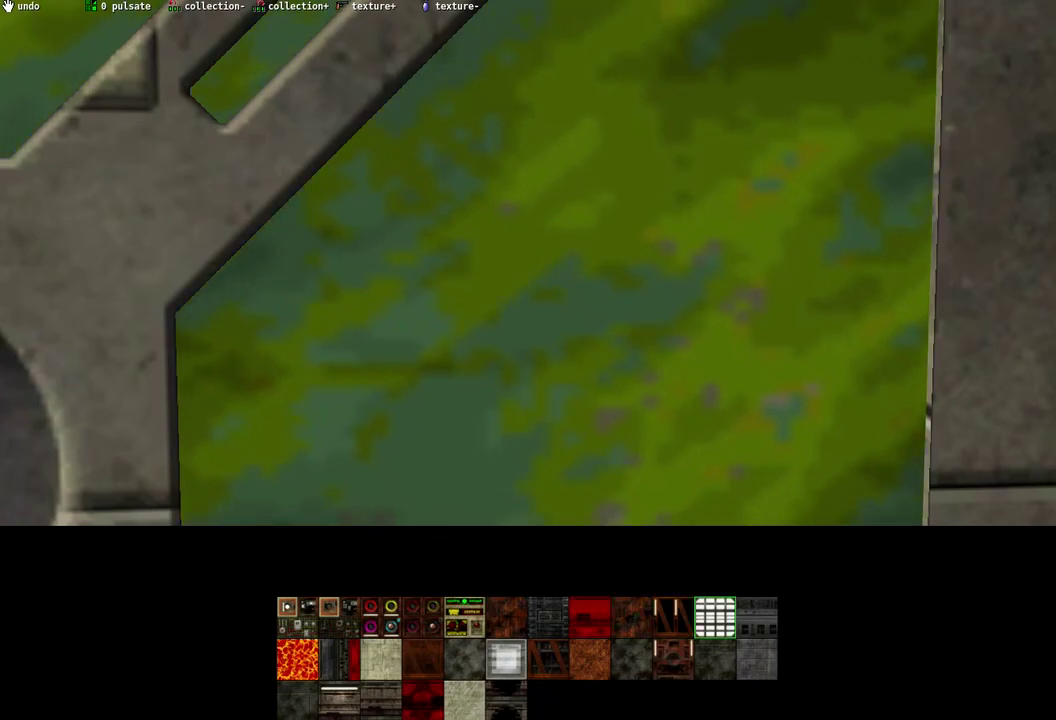
pyautogui.click(528, 262)
pyautogui.click(528, 262)
pyautogui.click(528, 262)
pyautogui.press('s')
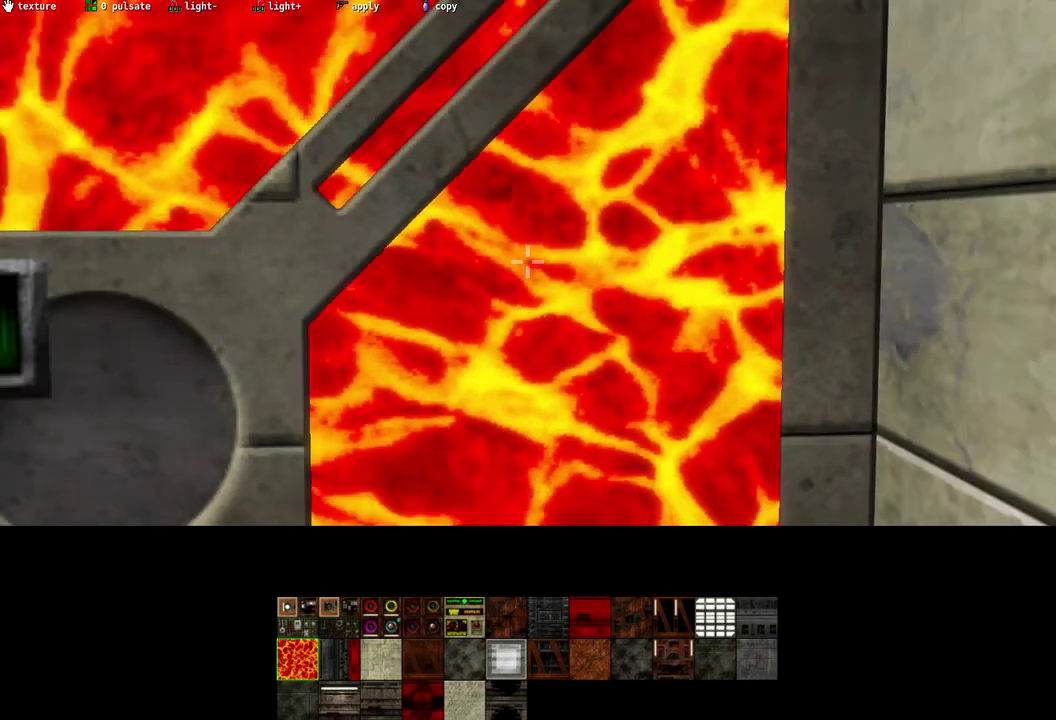
# View the lava wall from a distance and copy the texture of the nearby beige wall.
pyautogui.press('s')
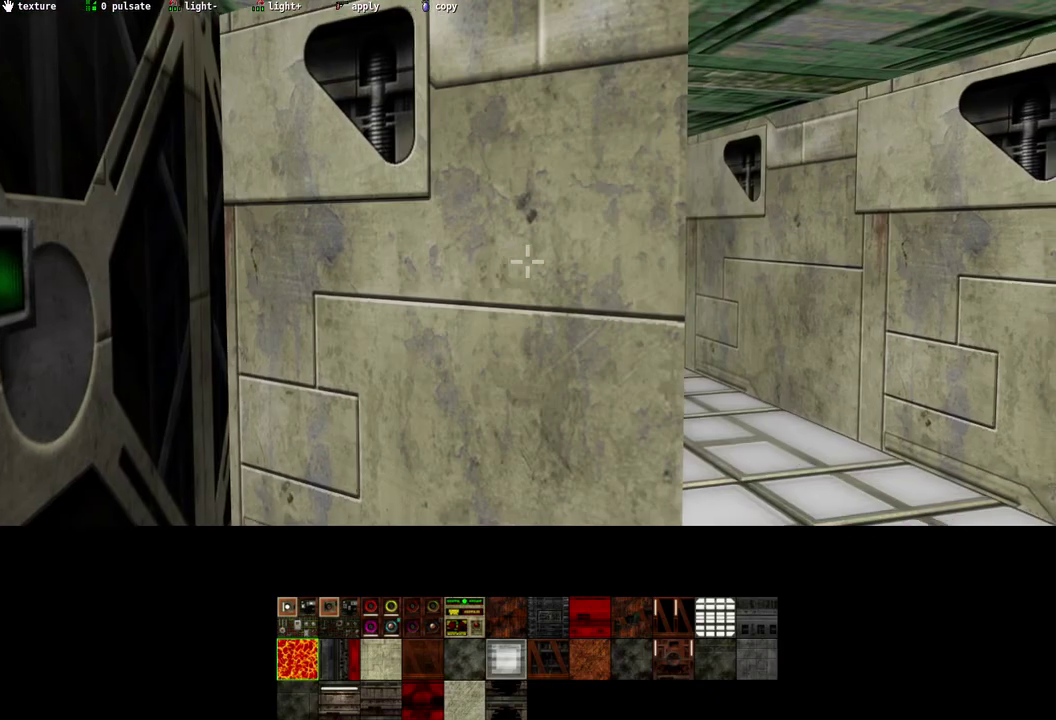
pyautogui.click(527, 261)
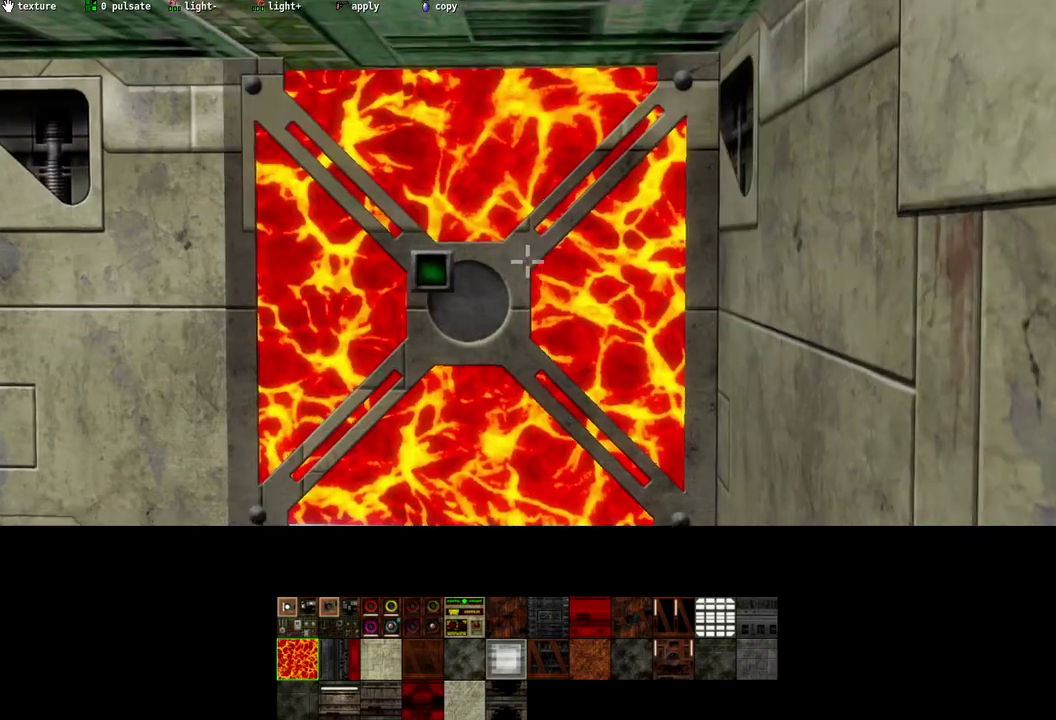
pyautogui.press('w')
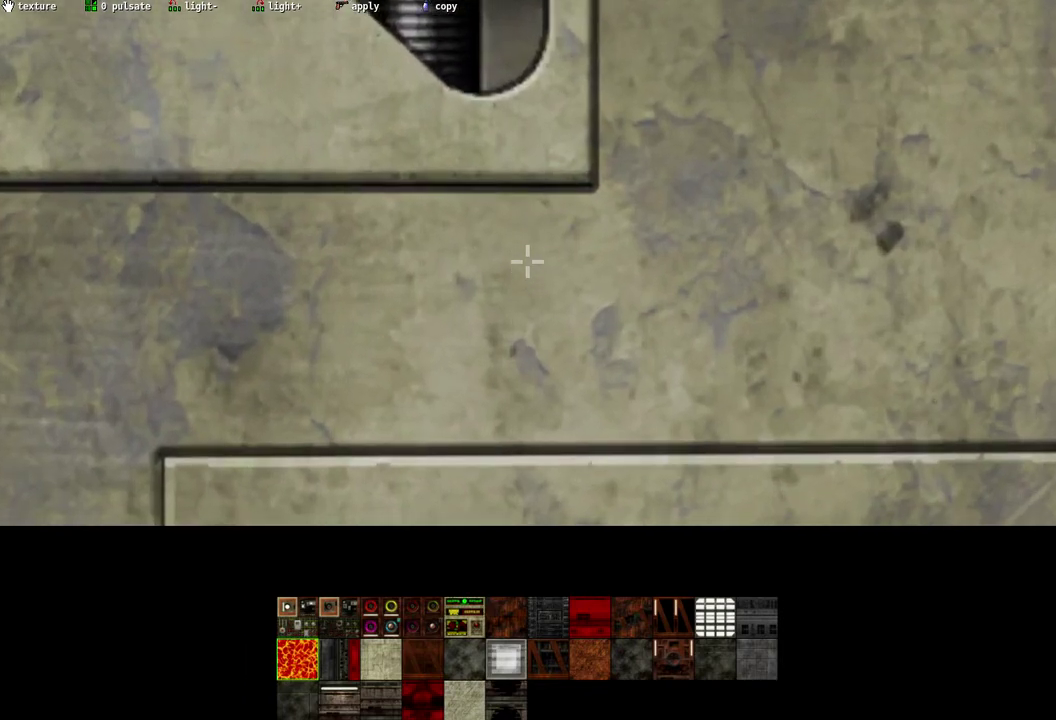
pyautogui.rightClick(527, 261)
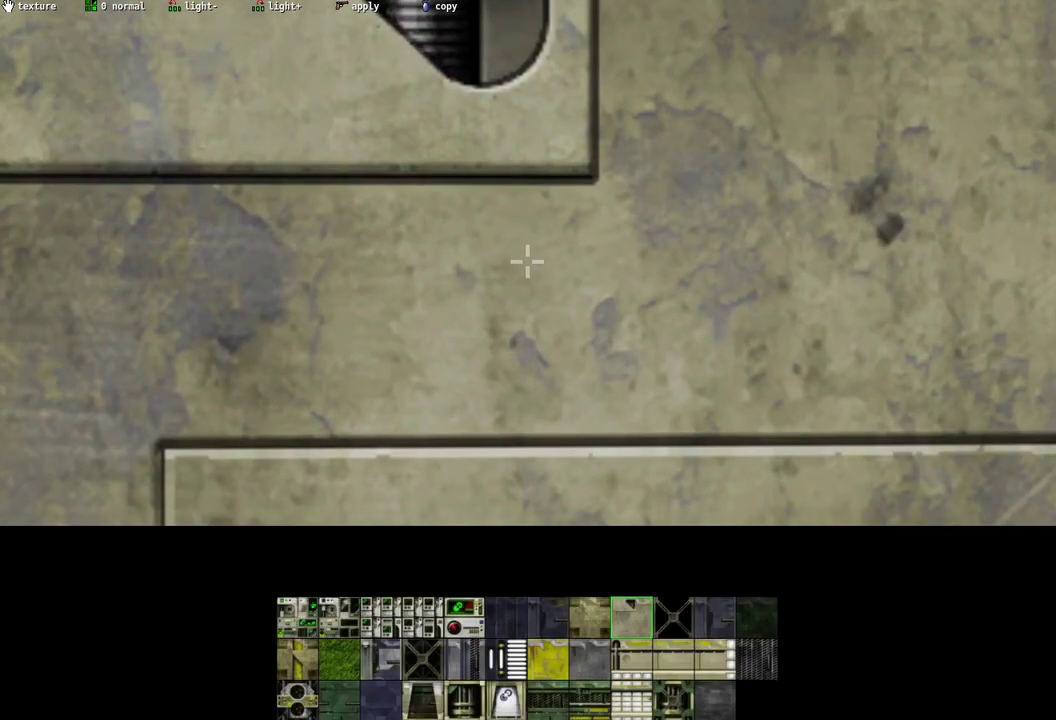
# Walk around the room and examine the lava surface behind the brace from several angles and distances.
pyautogui.moveTo(527, 261)
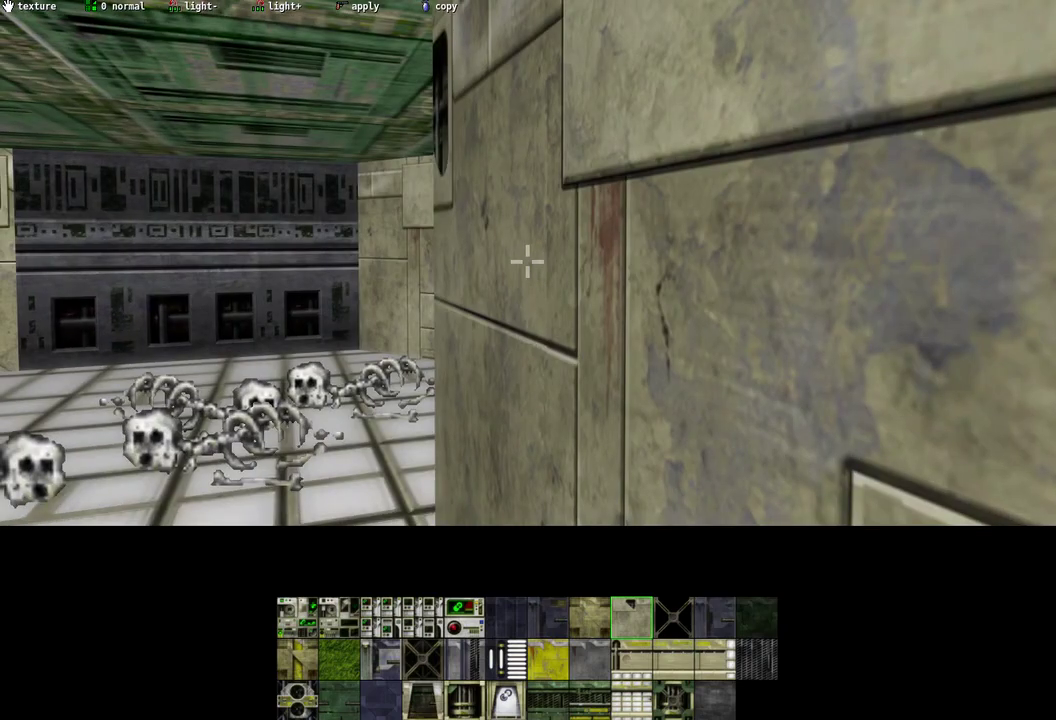
pyautogui.press('s')
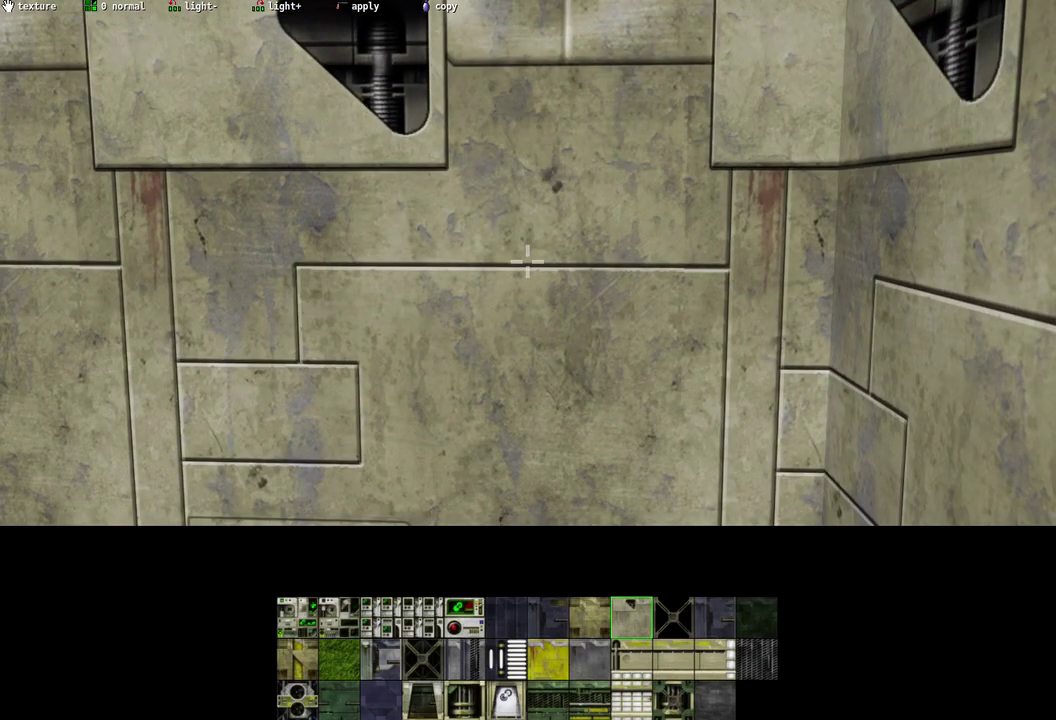
pyautogui.press('w')
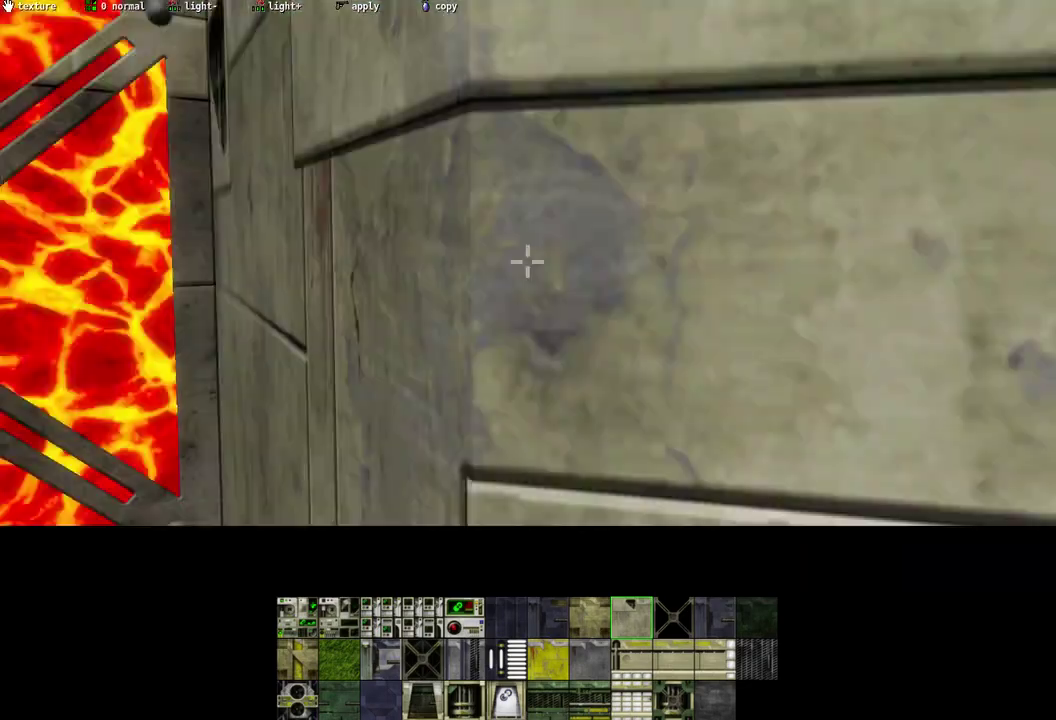
pyautogui.press('s')
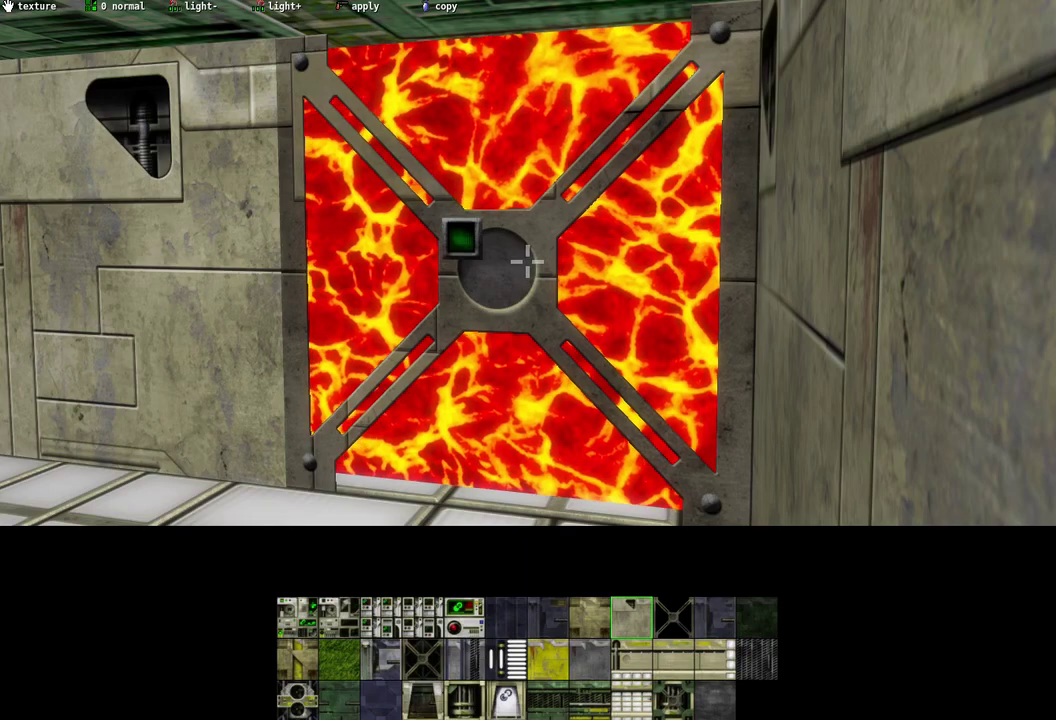
pyautogui.press('w')
pyautogui.press('s')
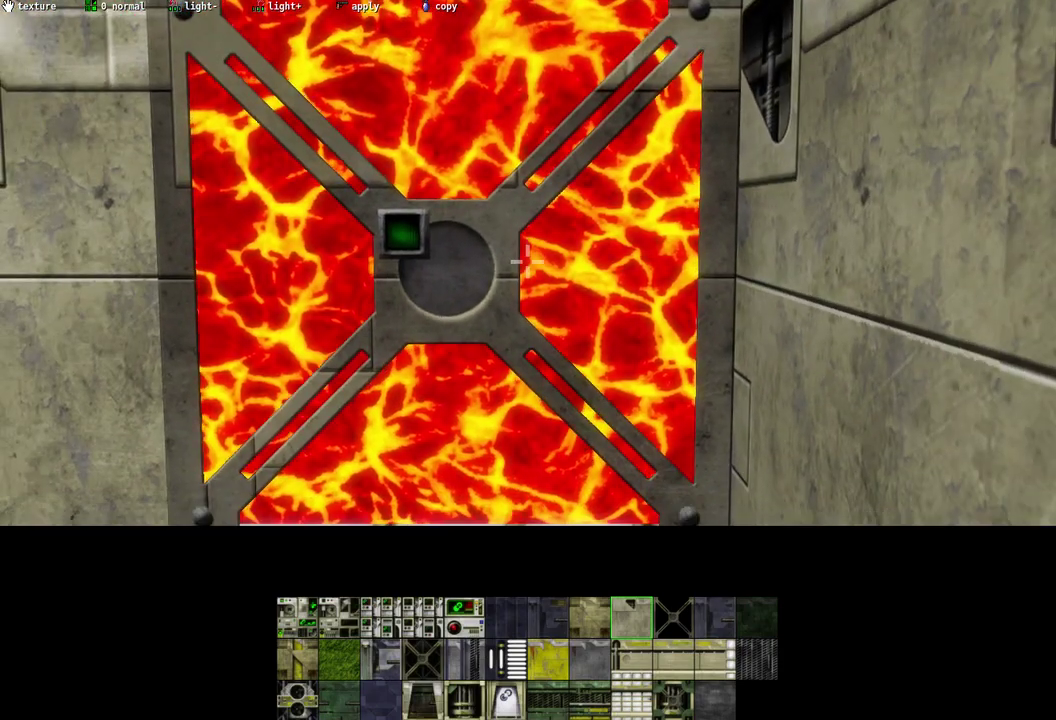
pyautogui.press('s')
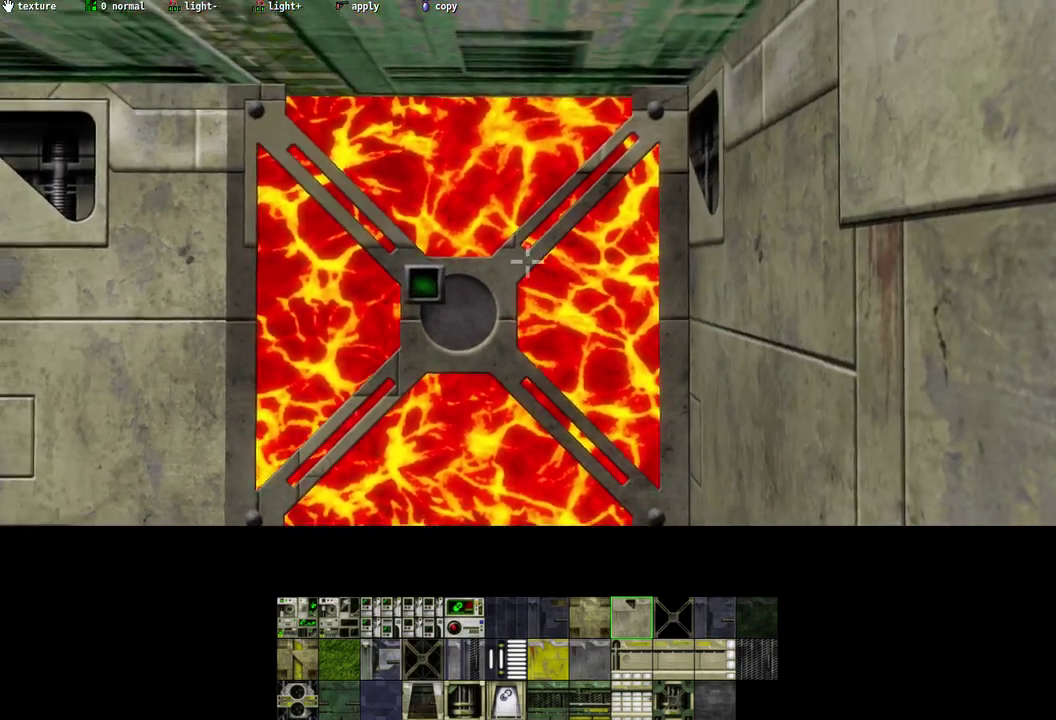
pyautogui.press('w')
pyautogui.press('w')
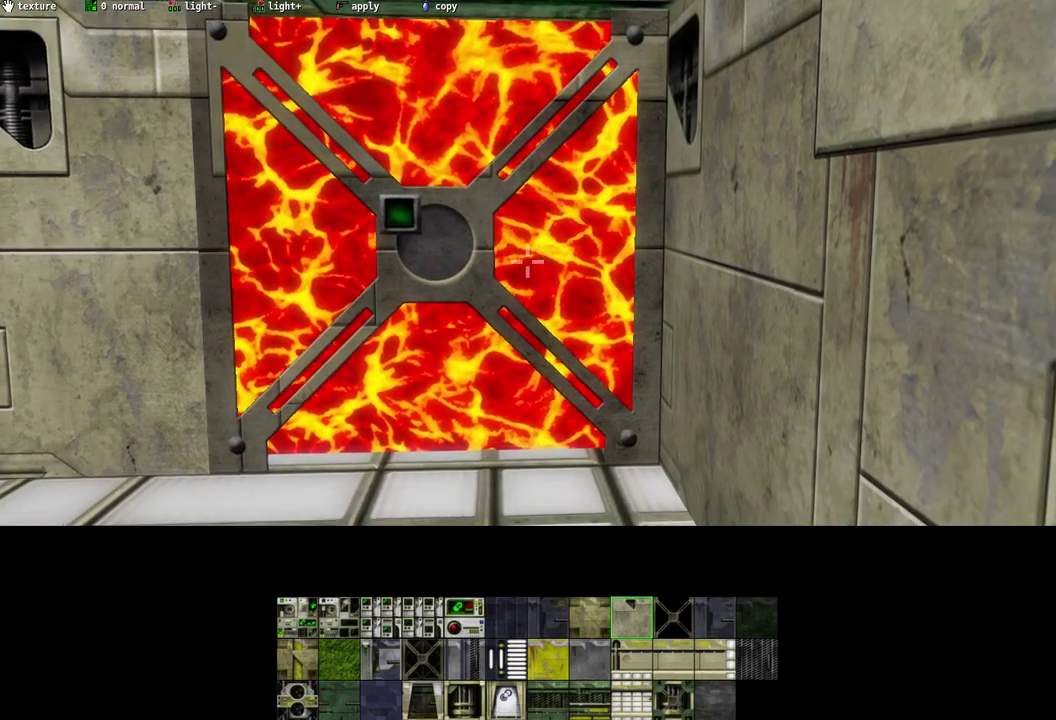
# Set the transfer mode to static and apply the glowing green octagon texture from its collection behind the brace.
pyautogui.press('w')
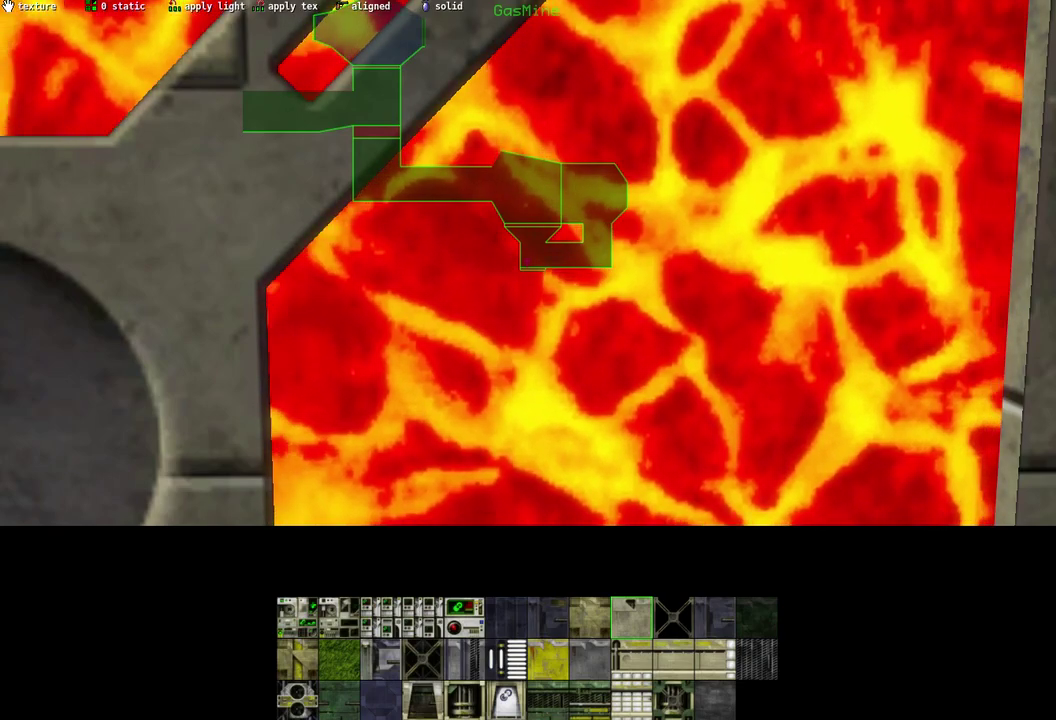
pyautogui.press('Tab')
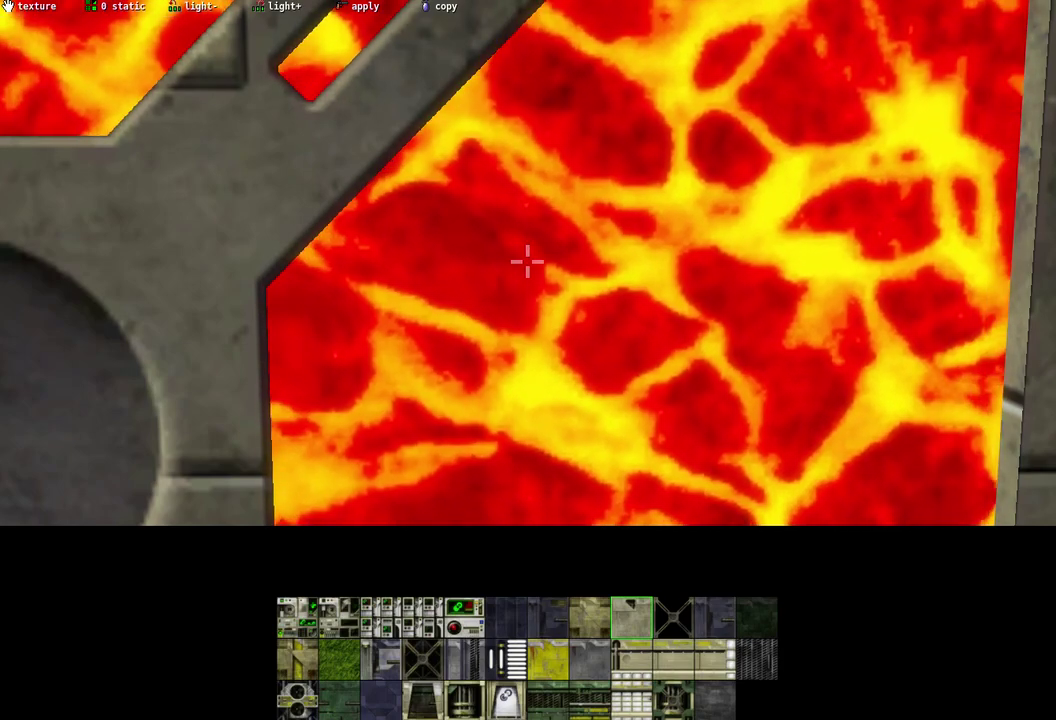
pyautogui.keyDown('shift'); pyautogui.scroll(-1, 527, 262); pyautogui.keyUp('shift')
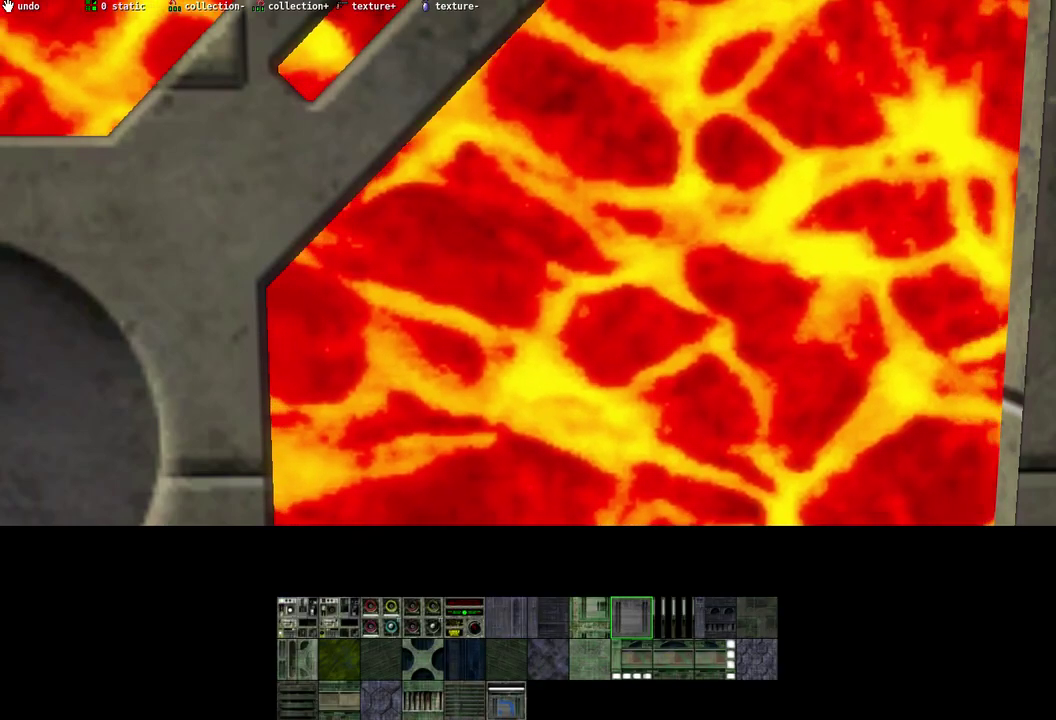
pyautogui.keyDown('shift'); pyautogui.scroll(-4, 527, 262); pyautogui.keyUp('shift')
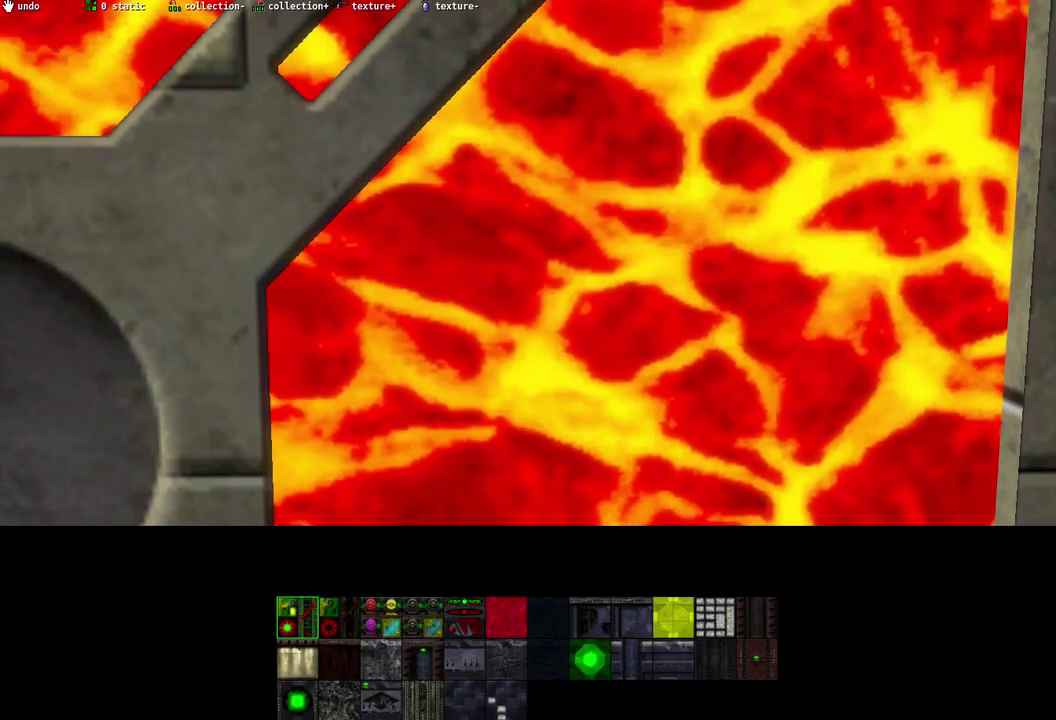
pyautogui.scroll(-14, 527, 262)
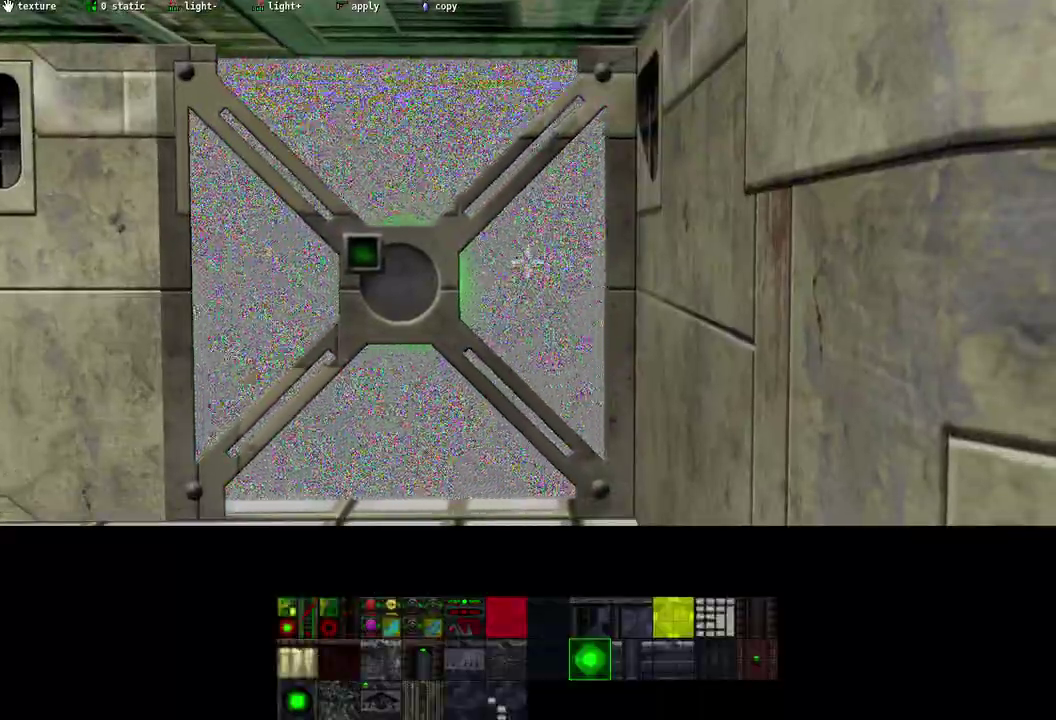
# Step the transfer mode through f wobble and return the green octagon surface behind the brace to normal.
pyautogui.press('w')
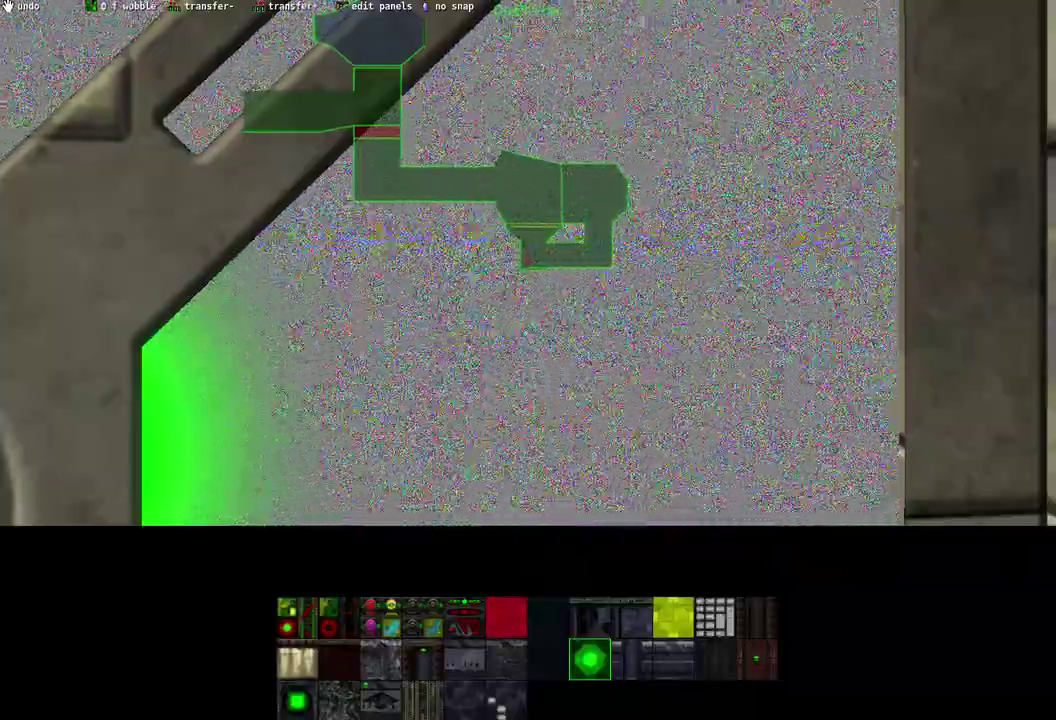
pyautogui.press('space')
pyautogui.press('space')
pyautogui.press('space')
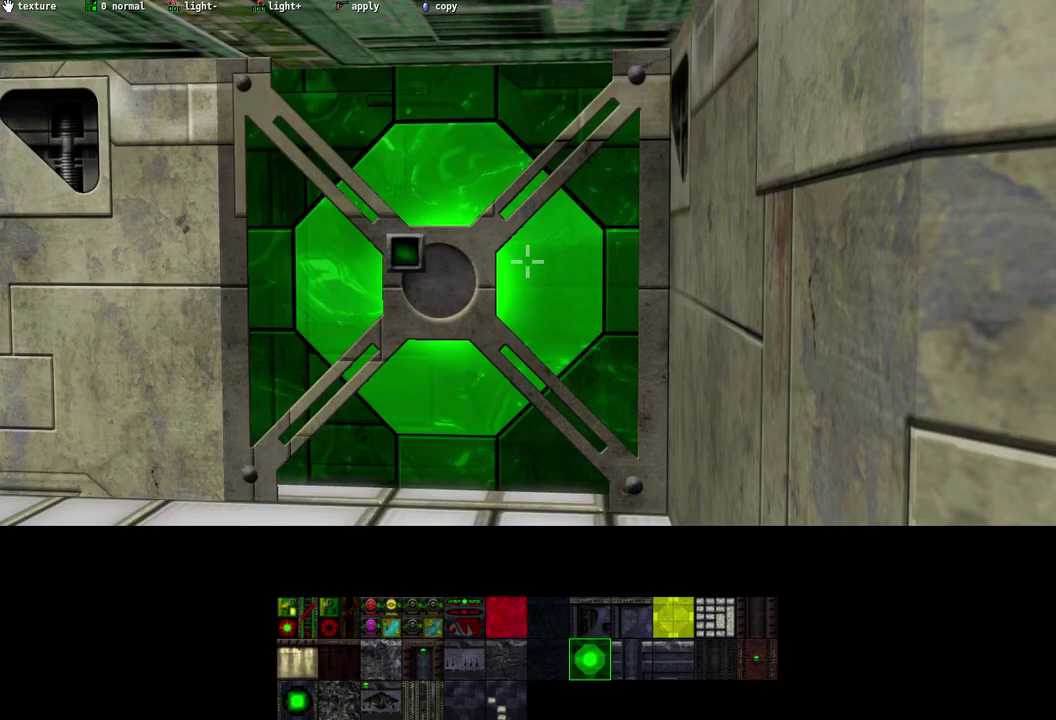
pyautogui.press('d')
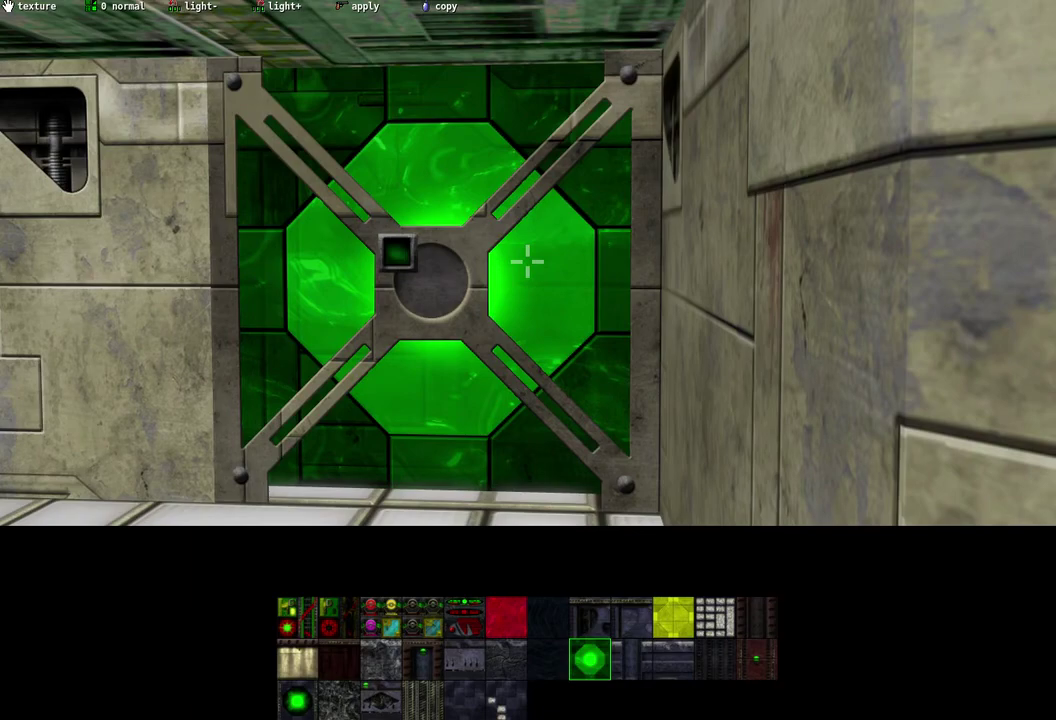